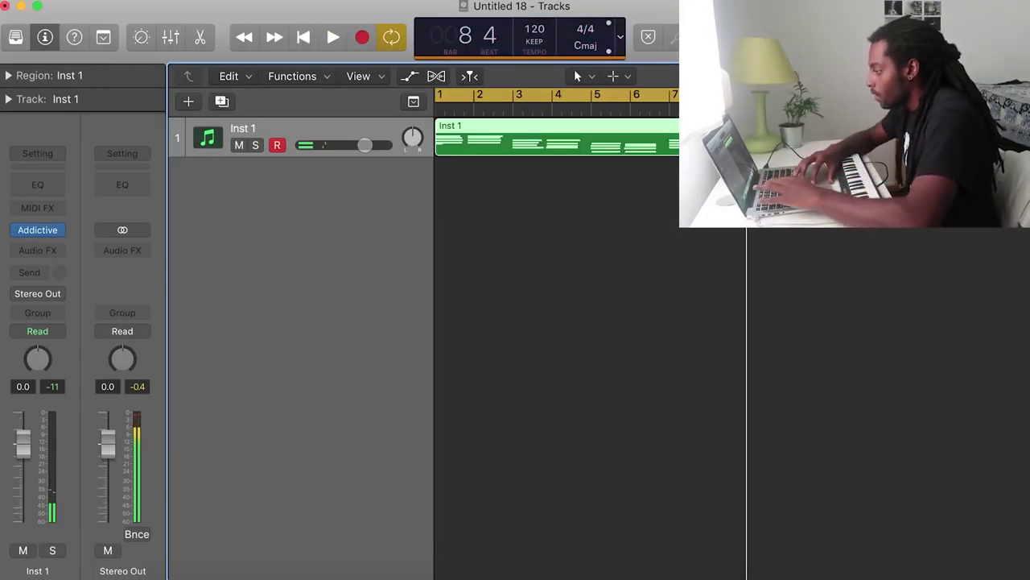
# Step: Open the Inst 1 region's notes, delete the stray short note below C3, and quantize the first chord's four notes to 1/16
pyautogui.hotkey('alt', 'shift', 'd')
pyautogui.doubleClick(713, 139)
pyautogui.hscroll(-15, 639, 448)
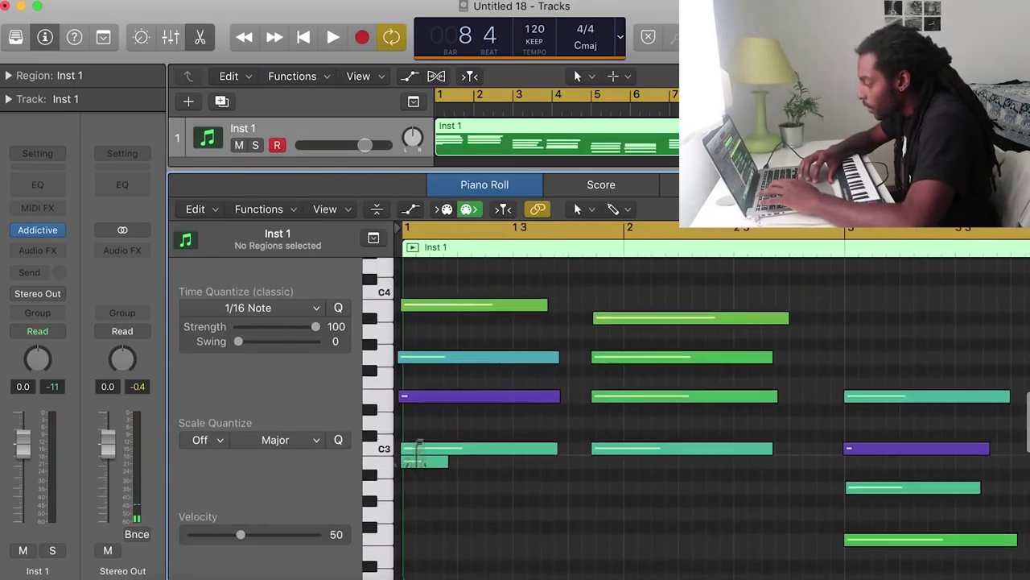
pyautogui.moveTo(573, 300); pyautogui.dragTo(483, 487)
pyautogui.press('q')
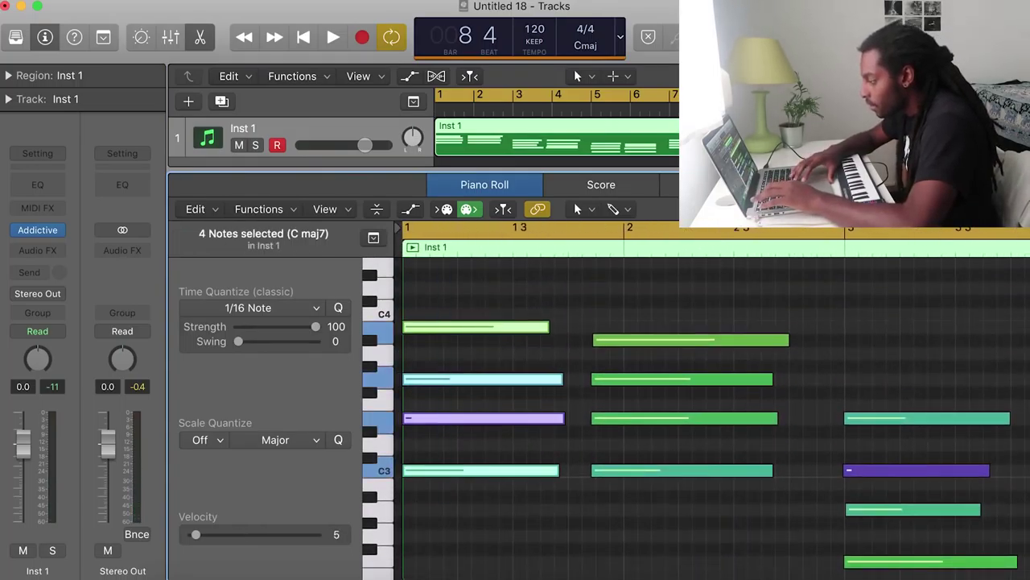
# Step: Shift all four notes of the second Inst 1 chord slightly later in time and play the region back
pyautogui.press('space')
pyautogui.hotkey('shift', 'alt', 'd')
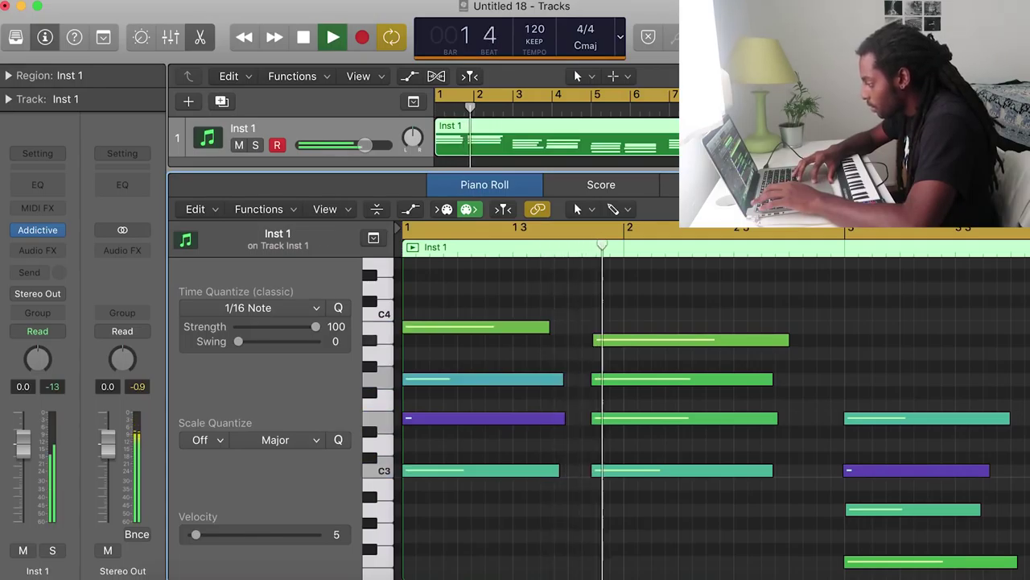
pyautogui.press('space')
pyautogui.moveTo(628, 515); pyautogui.dragTo(605, 366)
pyautogui.moveTo(645, 305); pyautogui.dragTo(590, 484)
pyautogui.moveTo(606, 340); pyautogui.dragTo(609, 340)
pyautogui.press('space')
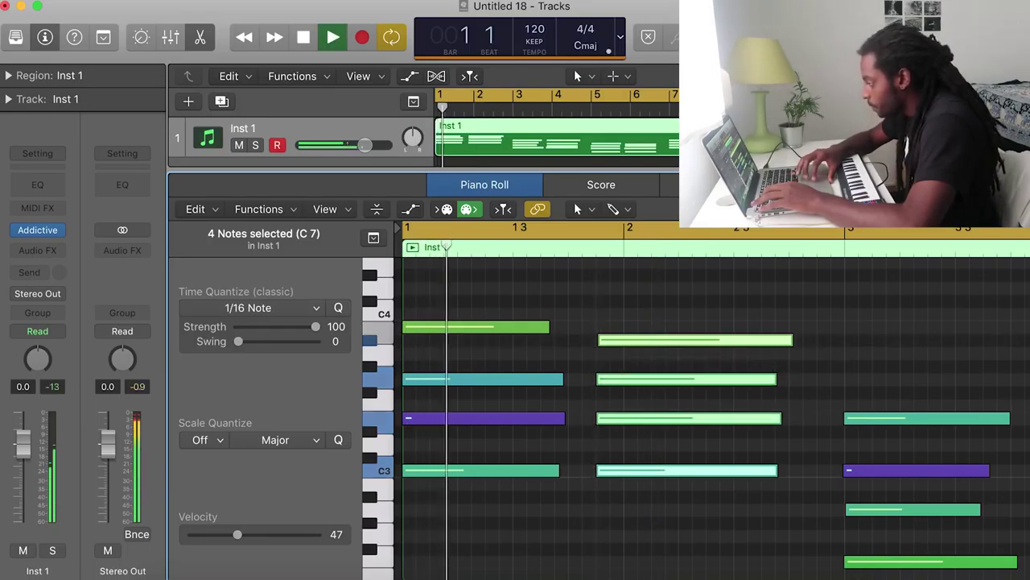
pyautogui.hotkey('shift', 'alt', 'd')
# Step: Set the project tempo to 130
pyautogui.hscroll(3, 609, 340)
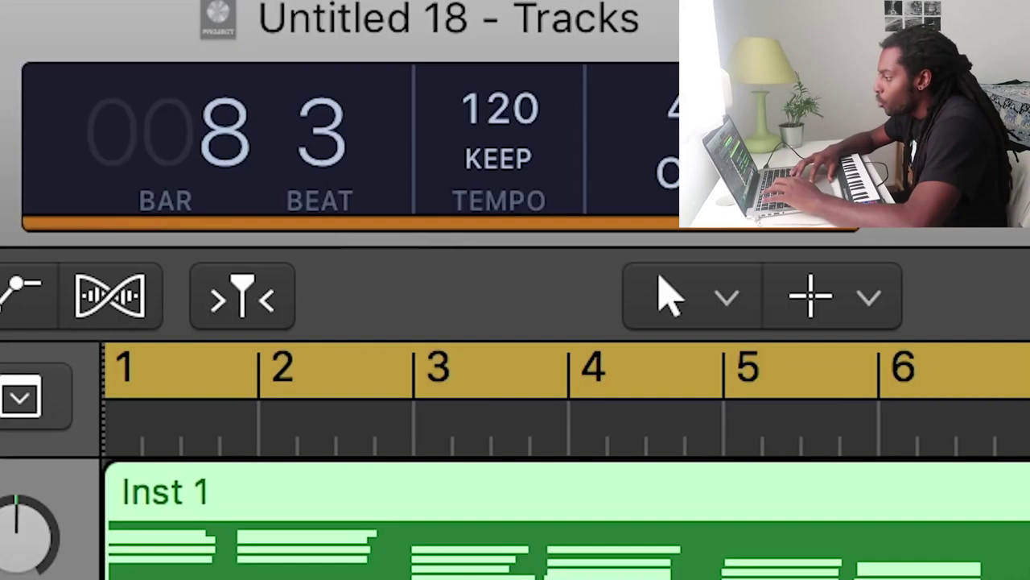
pyautogui.moveTo(525, 97); pyautogui.dragTo(525, 87)
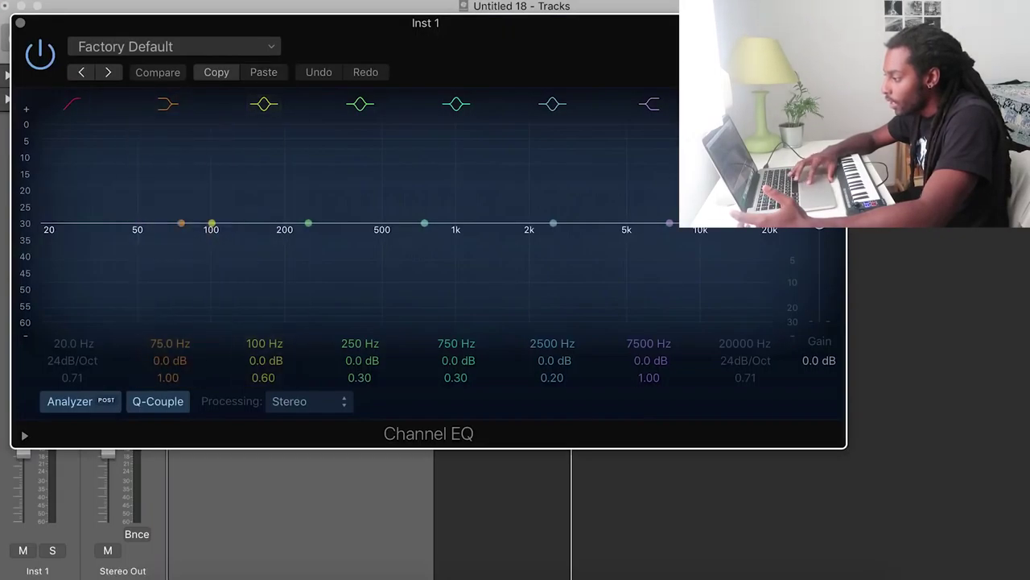
# Step: Enable the low-cut band in Inst 1's Channel EQ and raise its cutoff frequency
pyautogui.click(71, 104)
pyautogui.moveTo(176, 276); pyautogui.dragTo(384, 247)
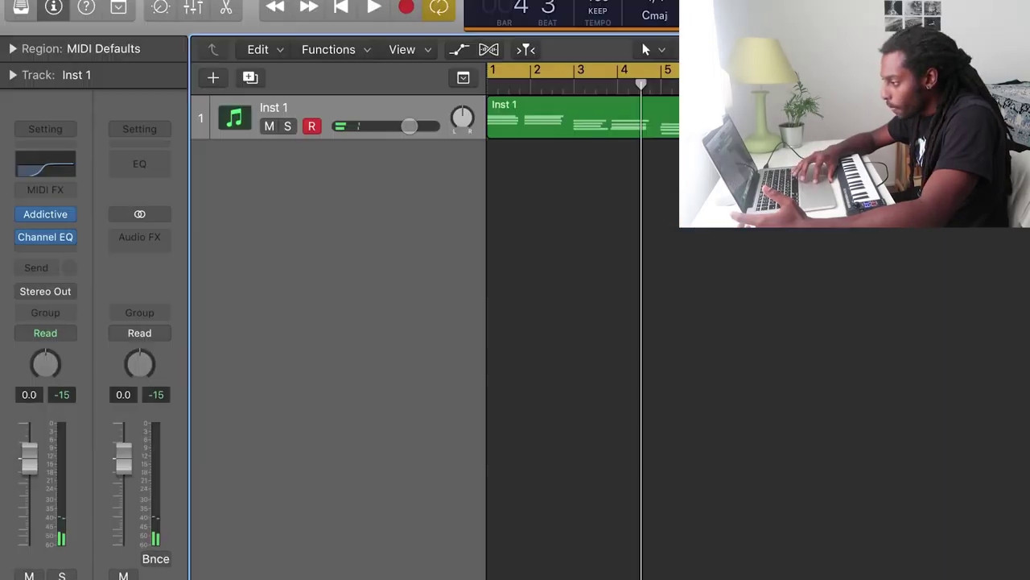
# Step: Add a send from the Inst 1 channel to Bus 1
pyautogui.click(38, 267)
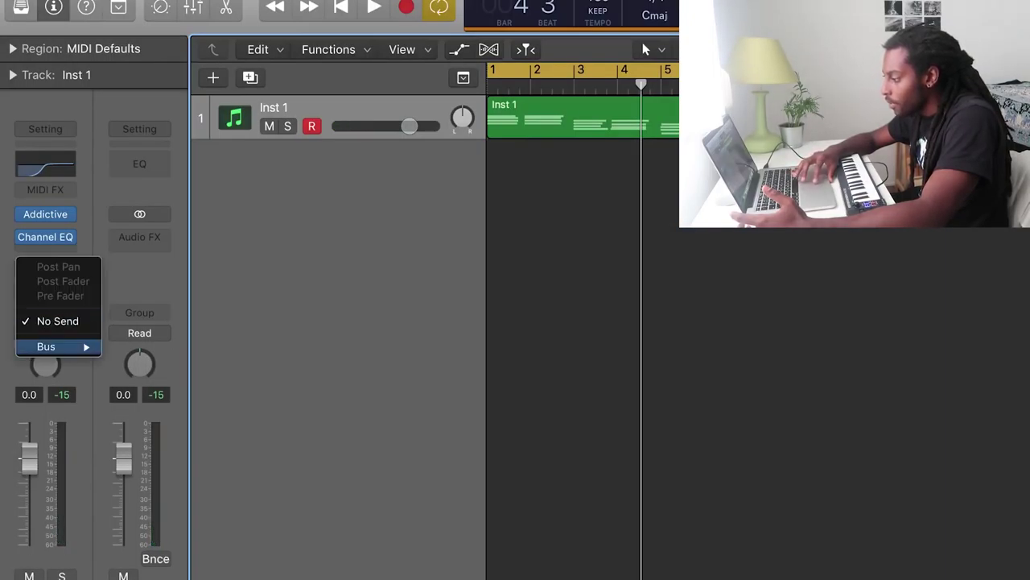
pyautogui.moveTo(58, 346)
pyautogui.click(139, 35)
# Step: Insert the Space Designer reverb on the Bus 1 auxiliary channel and close its window with the default settings
pyautogui.click(139, 227)
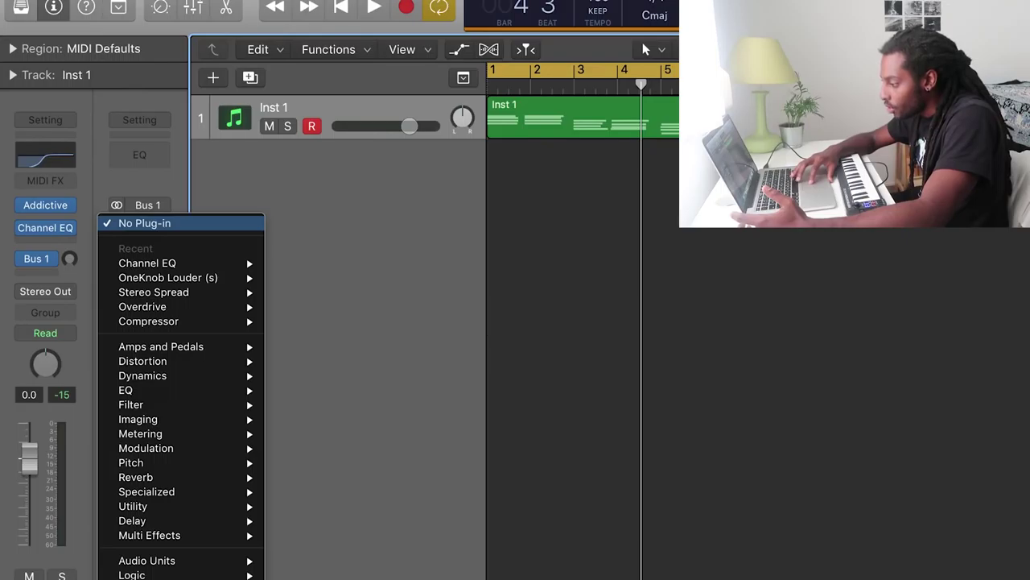
pyautogui.moveTo(136, 477)
pyautogui.moveTo(311, 505)
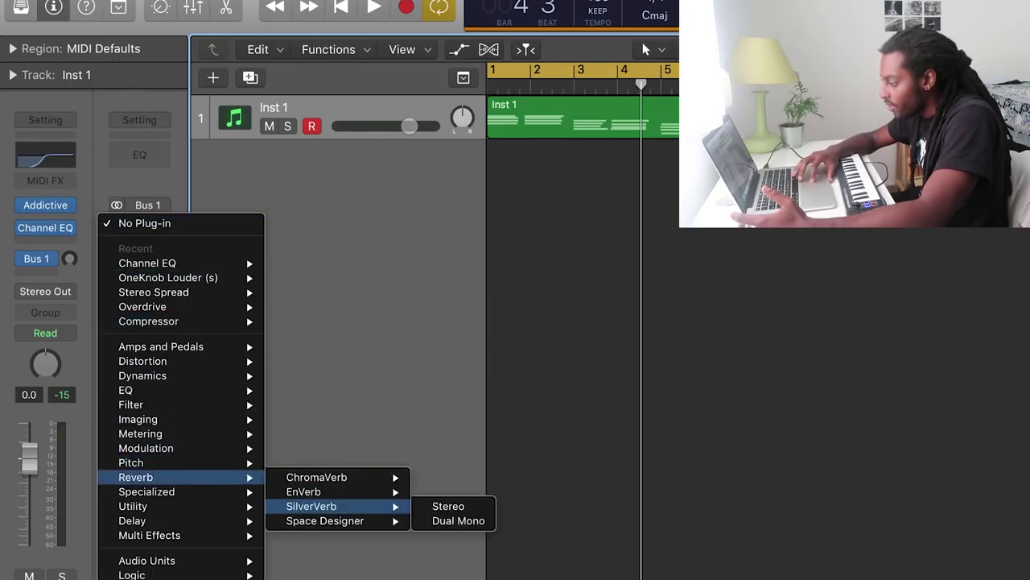
pyautogui.click(447, 520)
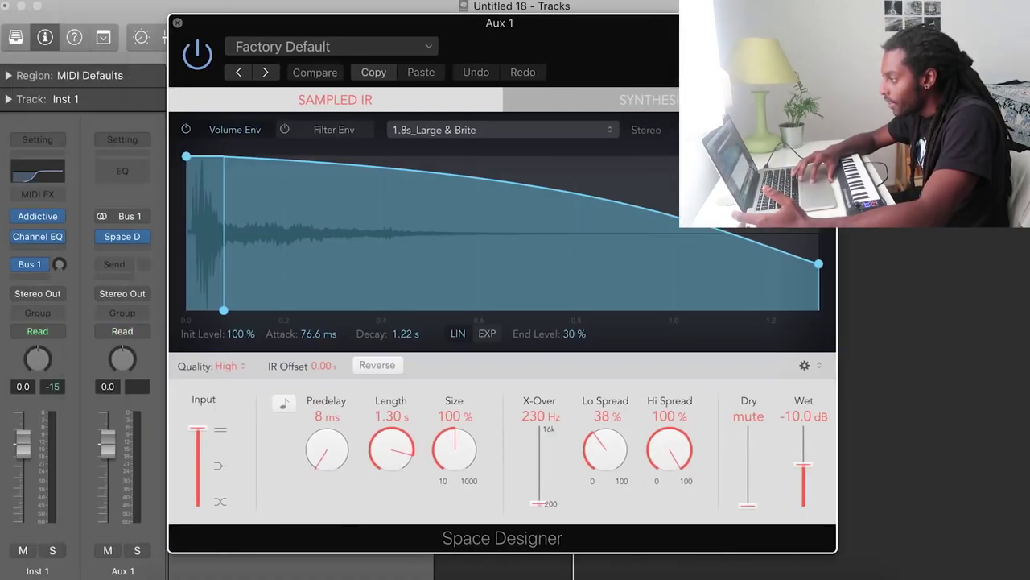
pyautogui.click(177, 22)
# Step: Turn up Inst 1's Bus 1 send level to add reverb
pyautogui.moveTo(59, 264); pyautogui.dragTo(59, 255)
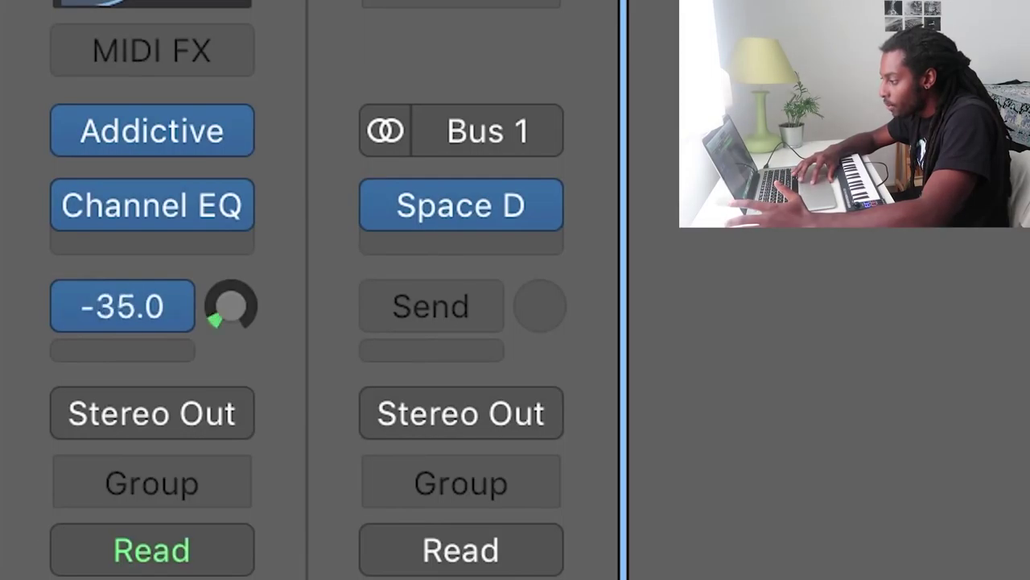
pyautogui.moveTo(231, 89); pyautogui.dragTo(231, 64)
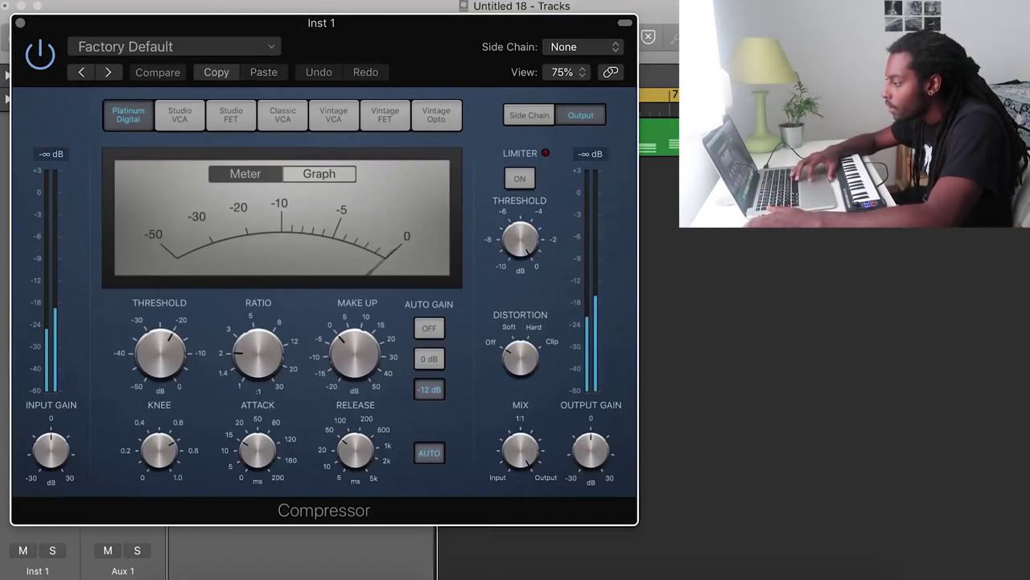
# Step: Close the Compressor window and insert a Stereo Spread plug-in after it on Inst 1, keeping the default settings
pyautogui.press('super+w')
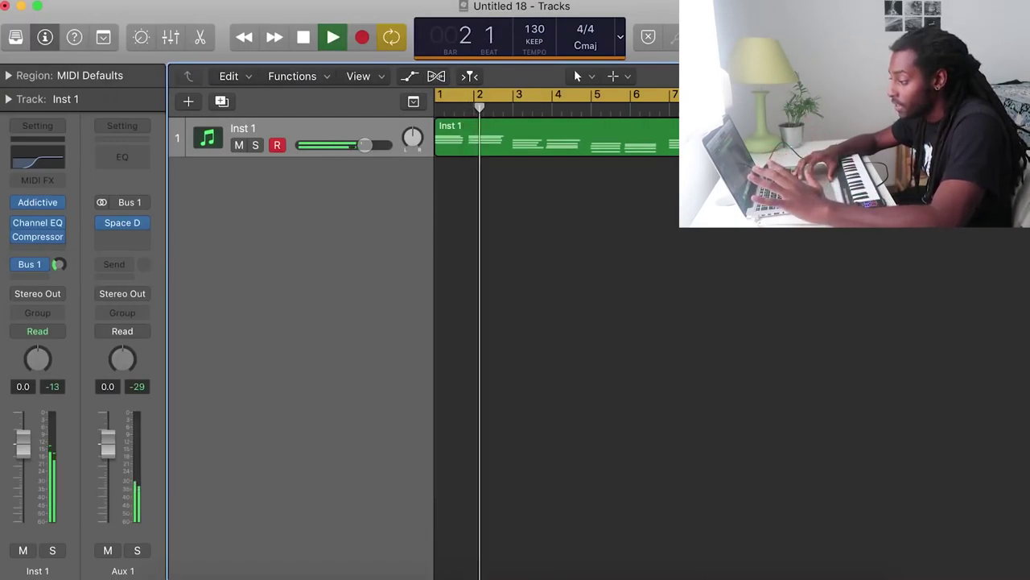
pyautogui.press('space')
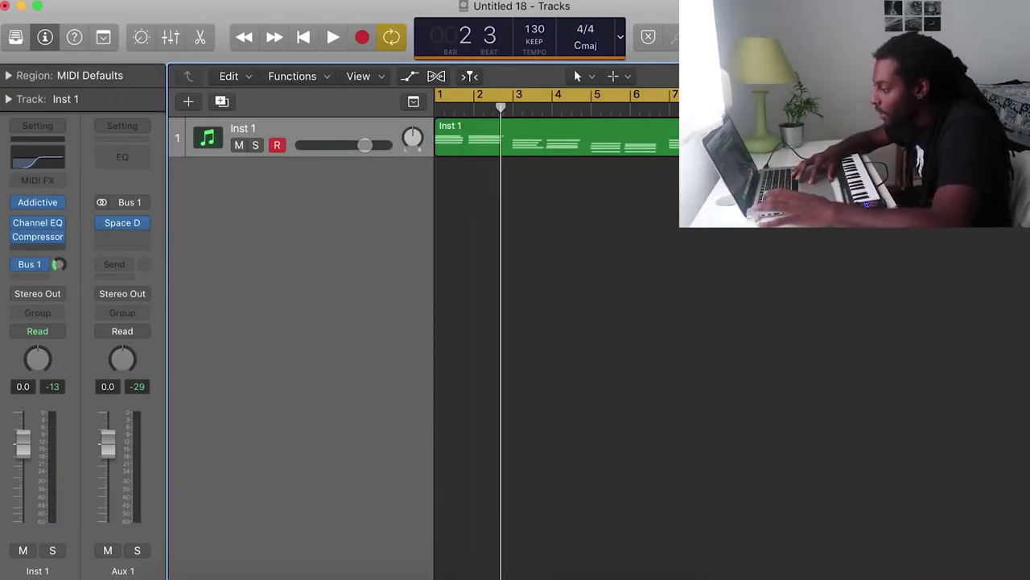
pyautogui.click(37, 249)
pyautogui.click(357, 448)
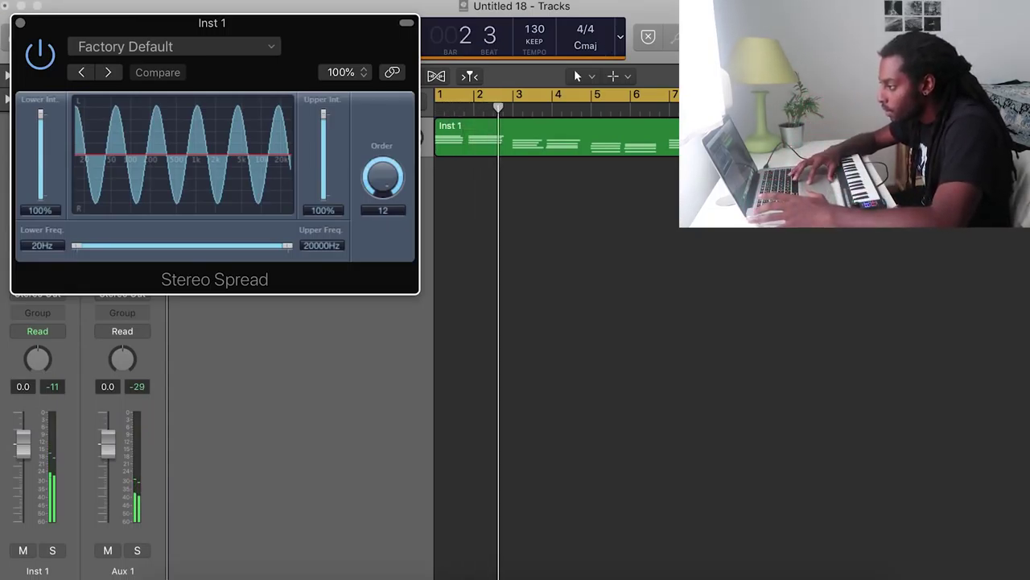
pyautogui.press('super+w')
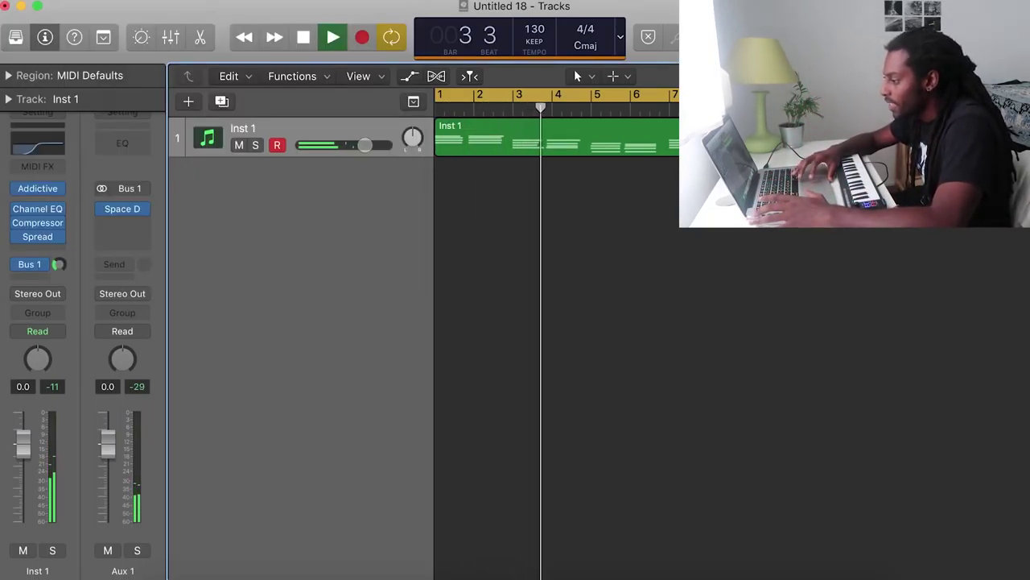
# Step: Reopen Inst 1's Channel EQ and lower the low-cut frequency slightly
pyautogui.click(37, 209)
pyautogui.moveTo(382, 259); pyautogui.dragTo(353, 264)
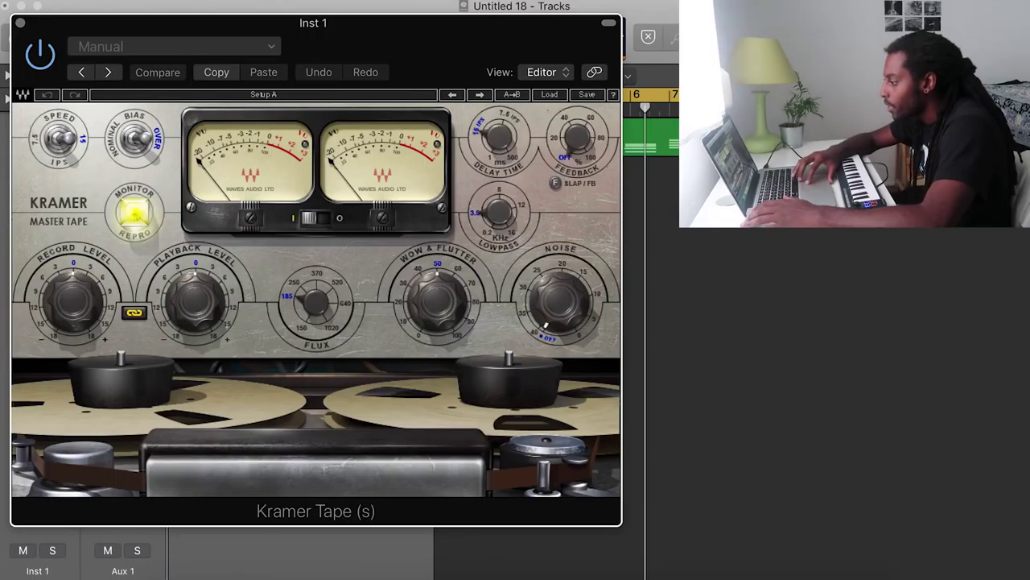
# Step: Set the Kramer Tape speed on Inst 1 to 7.5 IPS and raise its noise to the 25 mark
pyautogui.moveTo(313, 23); pyautogui.dragTo(433, 26)
pyautogui.click(177, 143)
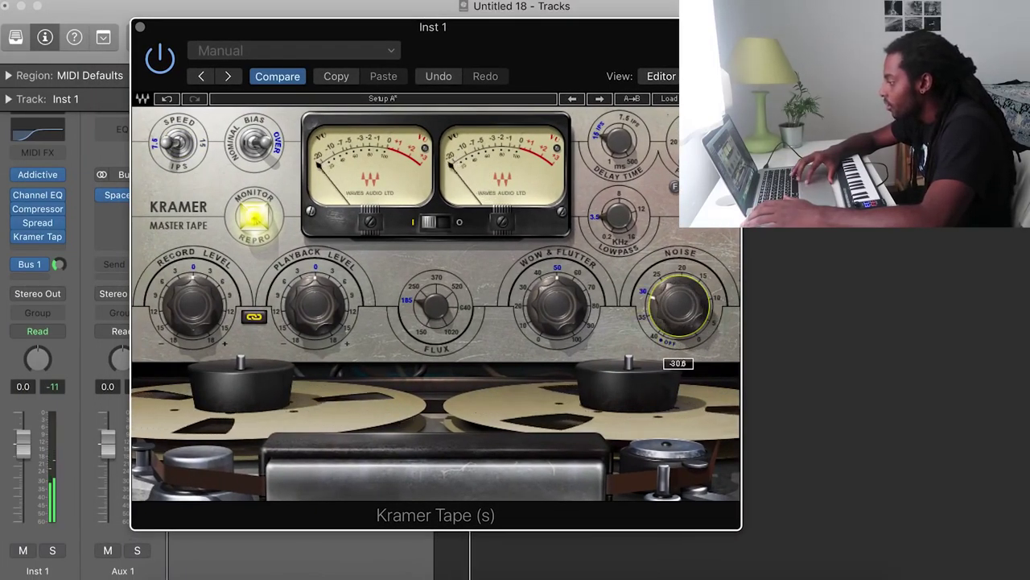
pyautogui.moveTo(680, 305); pyautogui.dragTo(680, 295)
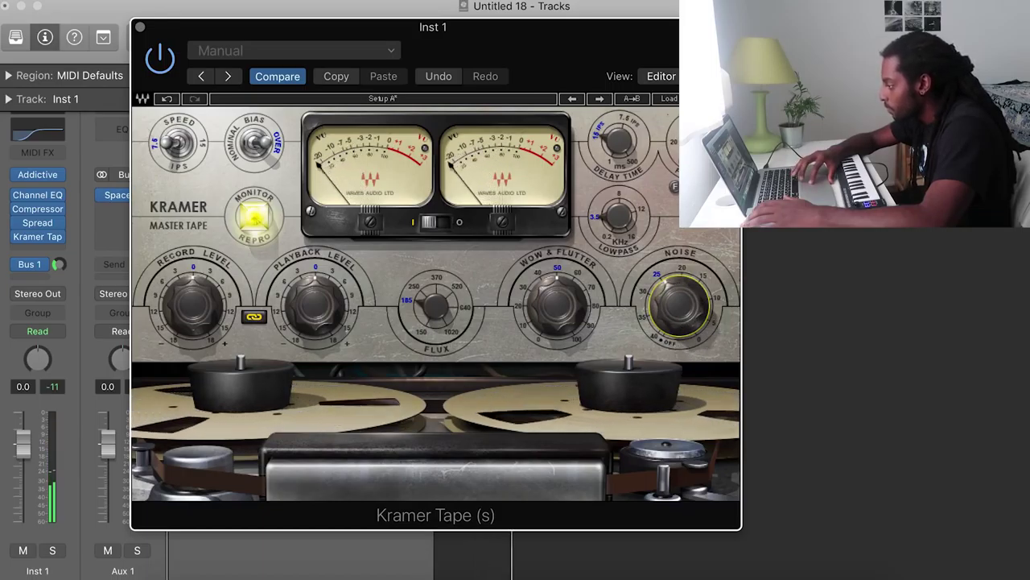
# Step: Raise Kramer Tape's Wow & Flutter to about 70 and turn its noise off
pyautogui.moveTo(557, 304); pyautogui.dragTo(557, 290)
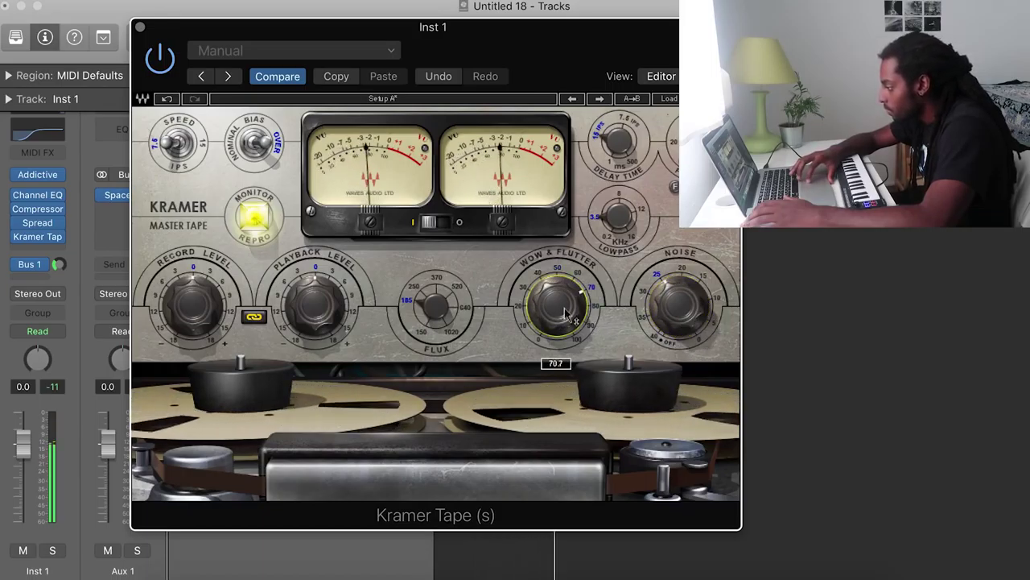
pyautogui.moveTo(679, 305); pyautogui.dragTo(679, 330)
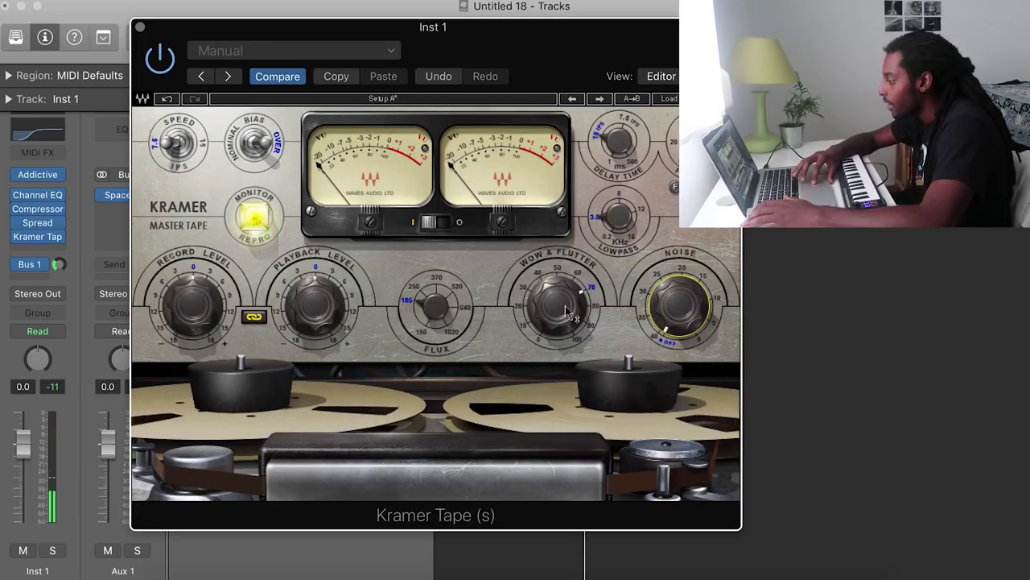
# Step: Try Wow & Flutter at 100, return it to about 70, and close the Kramer Tape window
pyautogui.moveTo(572, 314); pyautogui.dragTo(571, 305)
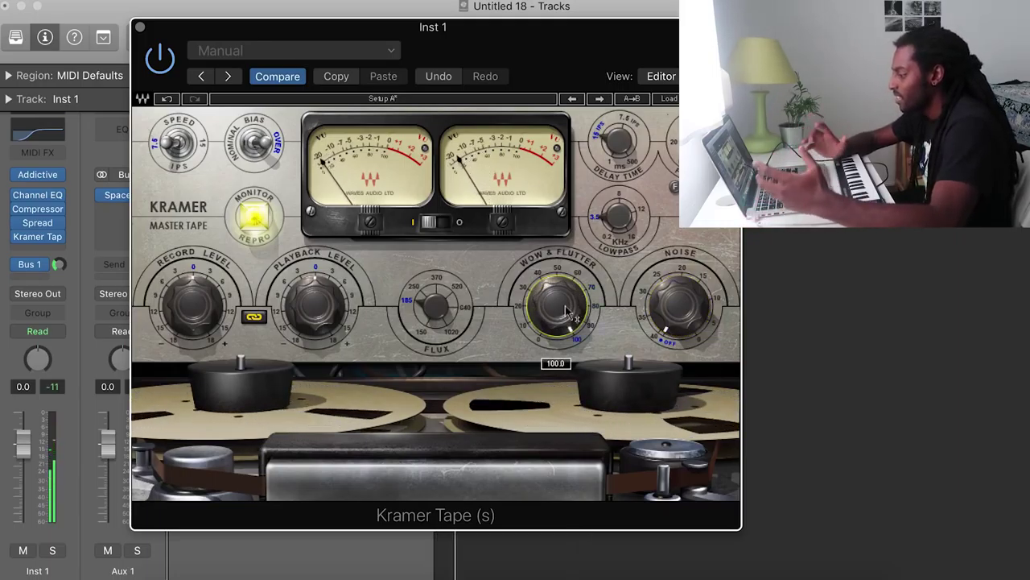
pyautogui.moveTo(556, 304); pyautogui.dragTo(557, 329)
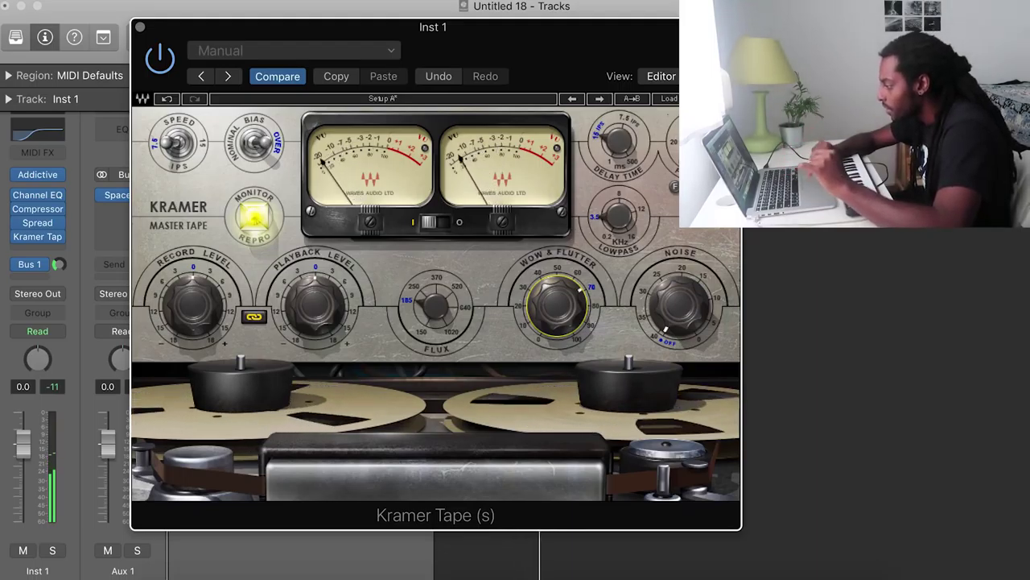
pyautogui.press('super+w')
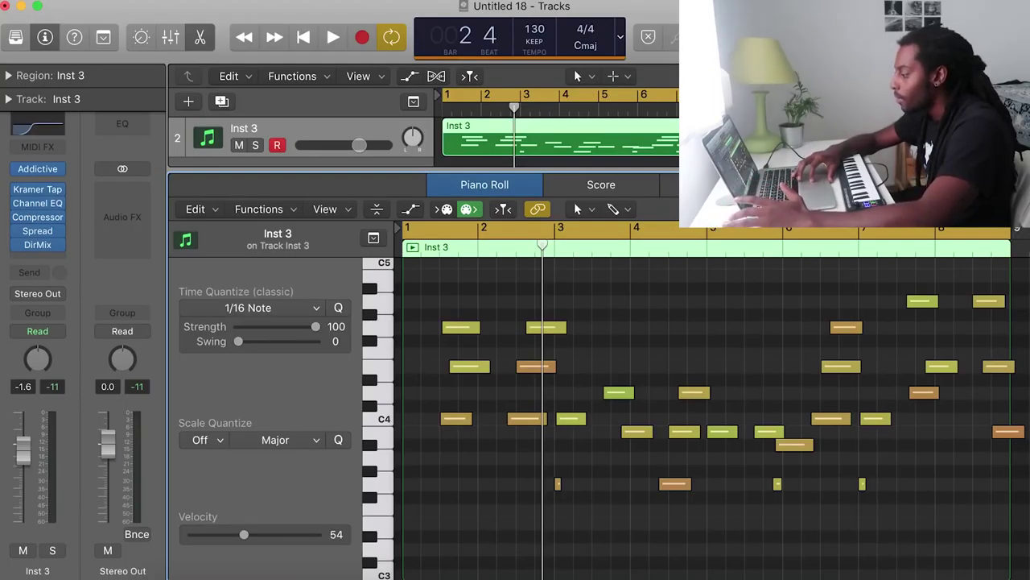
# Step: Play the Inst 3 melody from the beginning and review its notes in the piano roll
pyautogui.press('Return')
pyautogui.press('space')
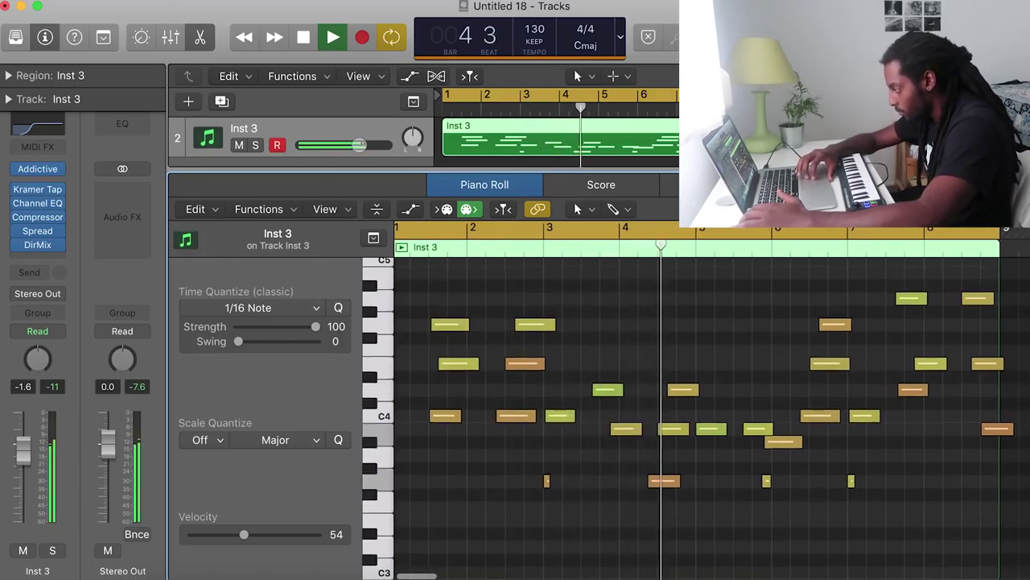
pyautogui.hscroll(1, 998, 473)
pyautogui.scroll(1, 998, 474)
pyautogui.hscroll(-1, 711, 418)
pyautogui.scroll(-1, 712, 418)
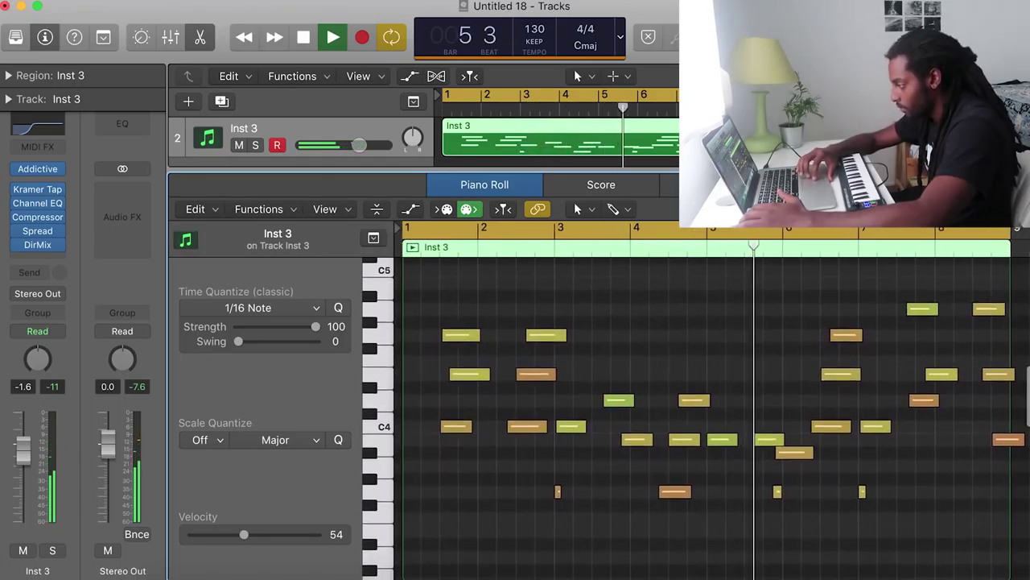
pyautogui.hscroll(1, 711, 419)
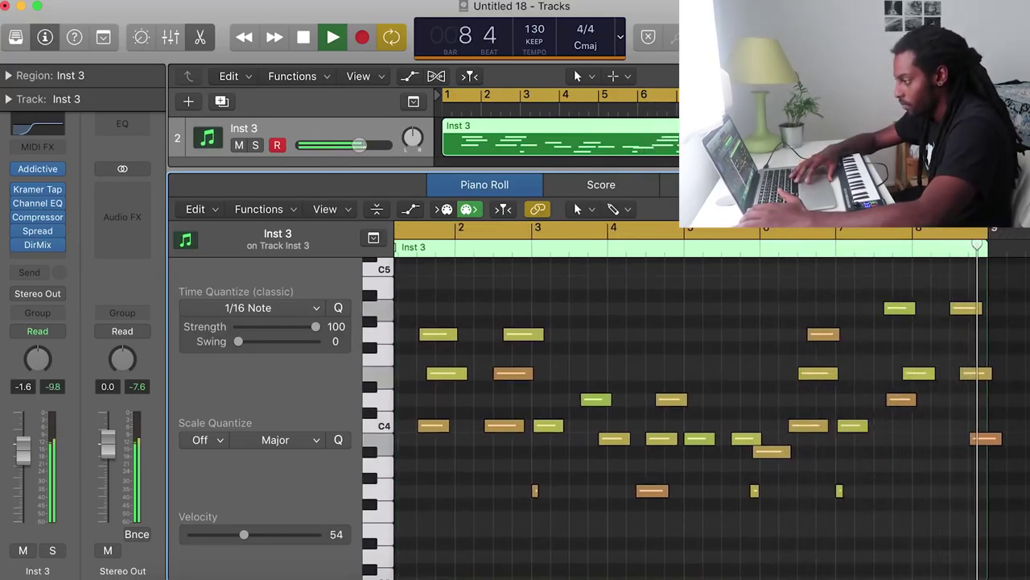
pyautogui.press('space')
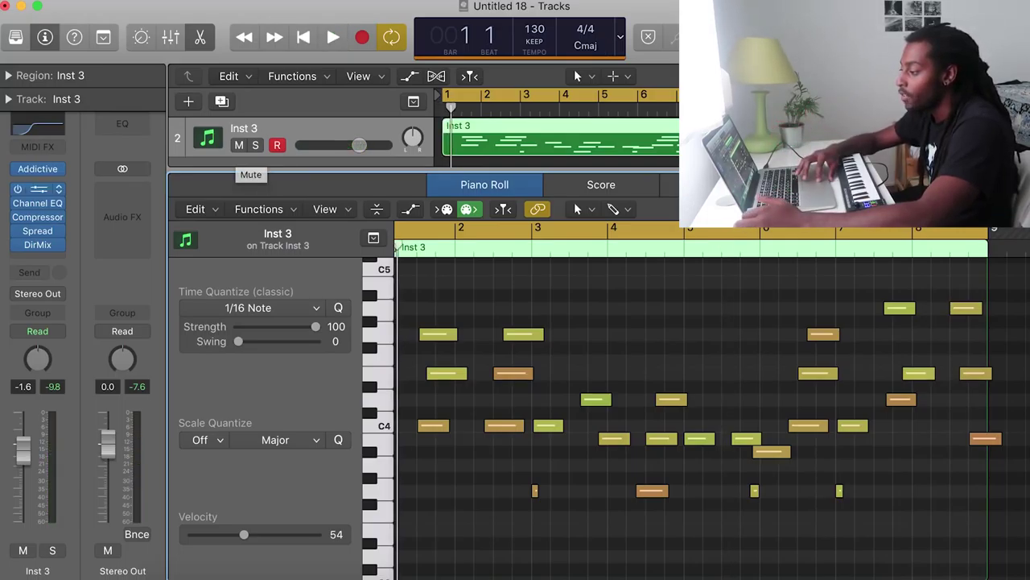
# Step: Inspect Inst 3's Direction Mixer settings during playback, and close the plug-in window and the piano roll
pyautogui.click(37, 244)
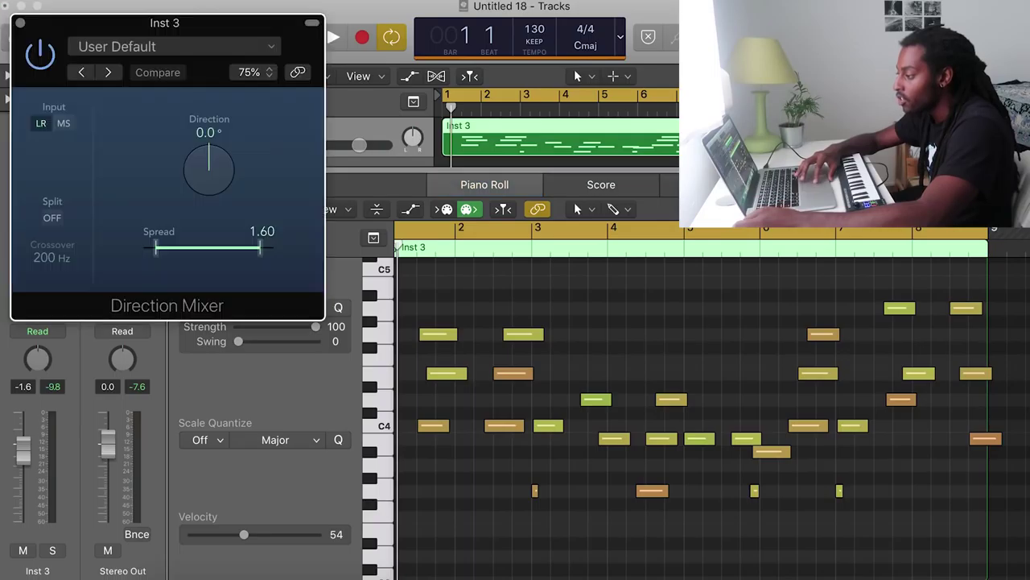
pyautogui.press('space')
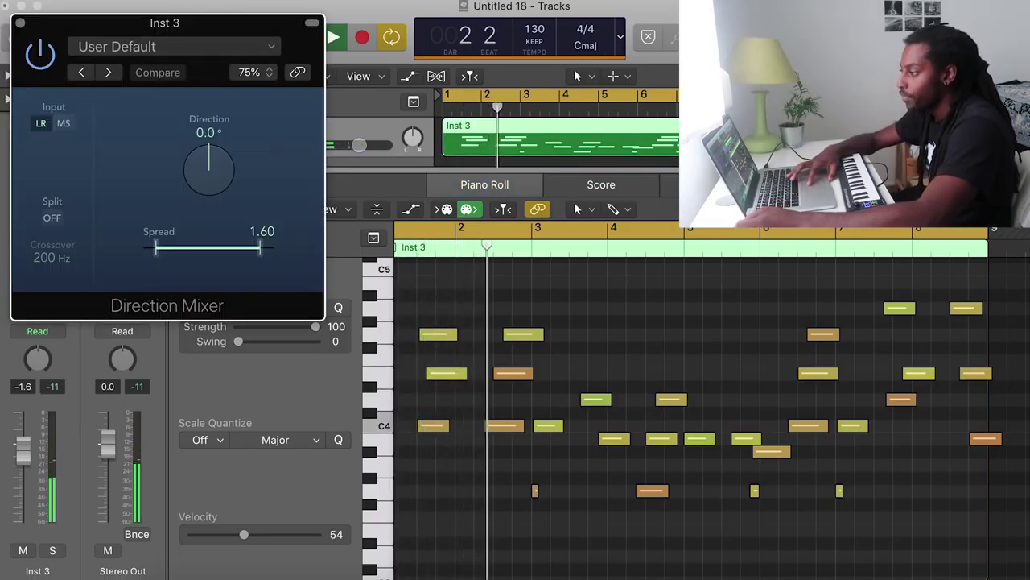
pyautogui.press('super+w')
pyautogui.press('p')
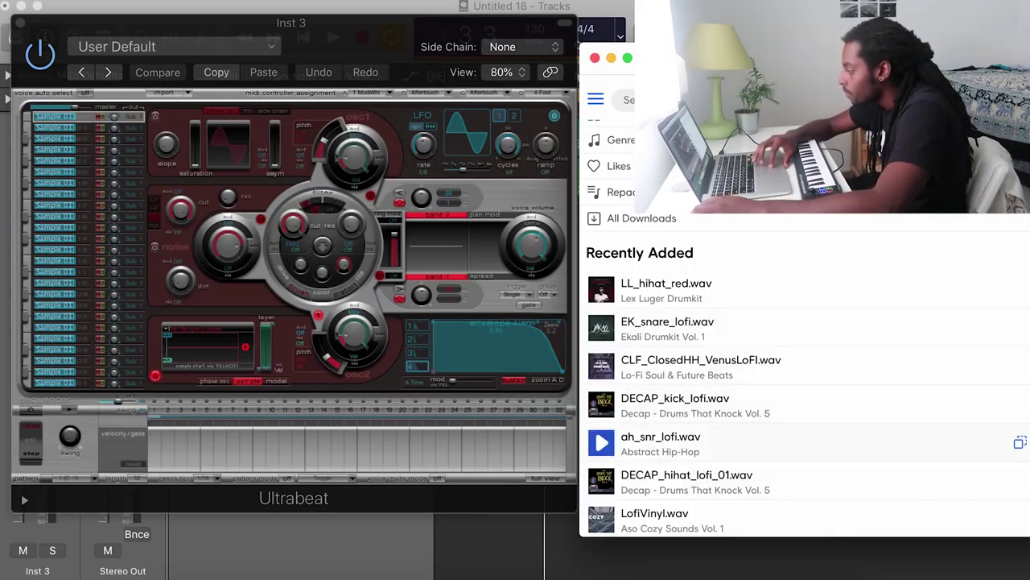
# Step: Load EK_snare_lofi.wav from the recently added samples into Ultrabeat's sample oscillator and audition it with the beat
pyautogui.moveTo(667, 328); pyautogui.dragTo(225, 344)
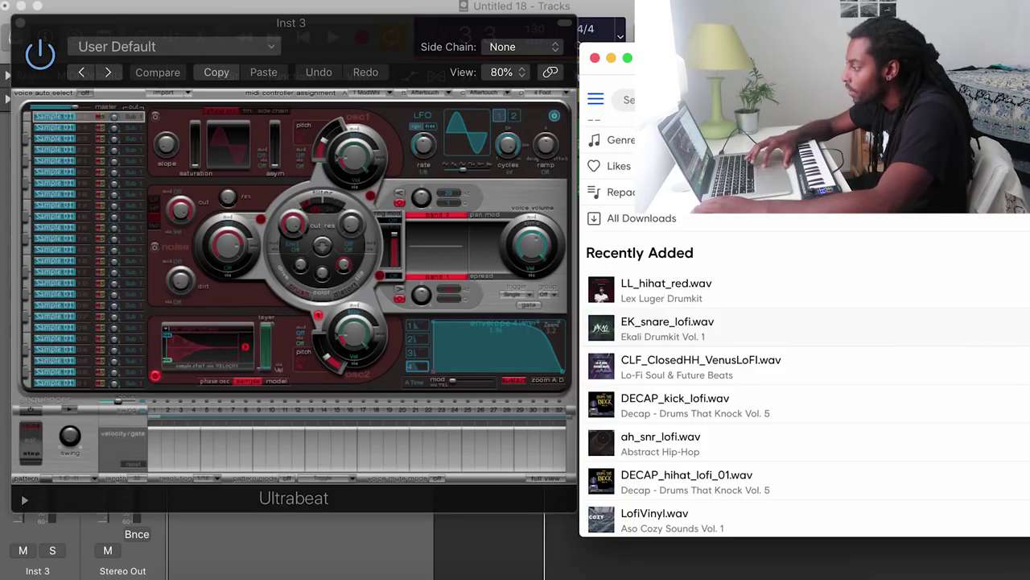
pyautogui.click(225, 345)
pyautogui.press('space')
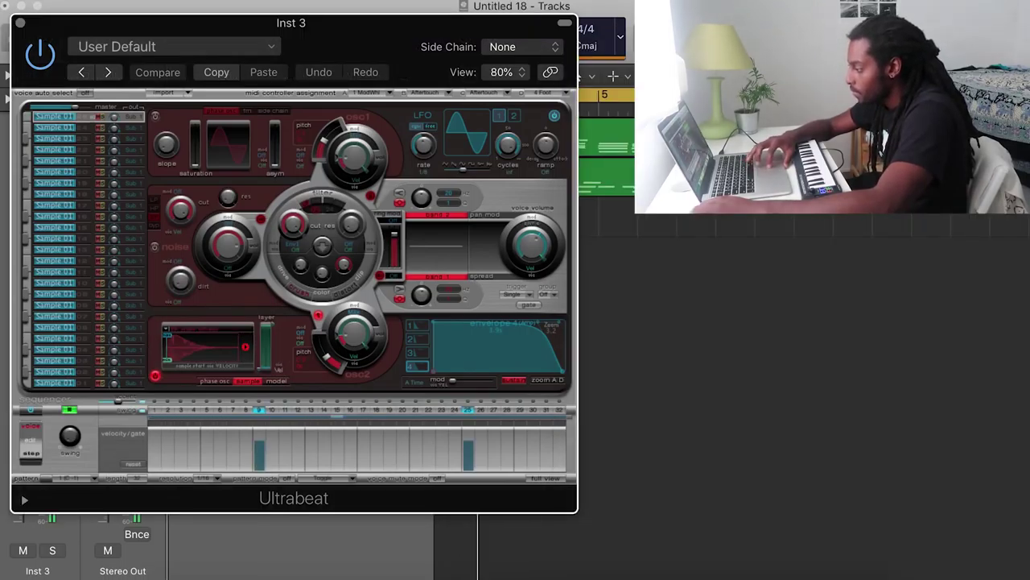
pyautogui.moveTo(291, 24); pyautogui.dragTo(597, 29)
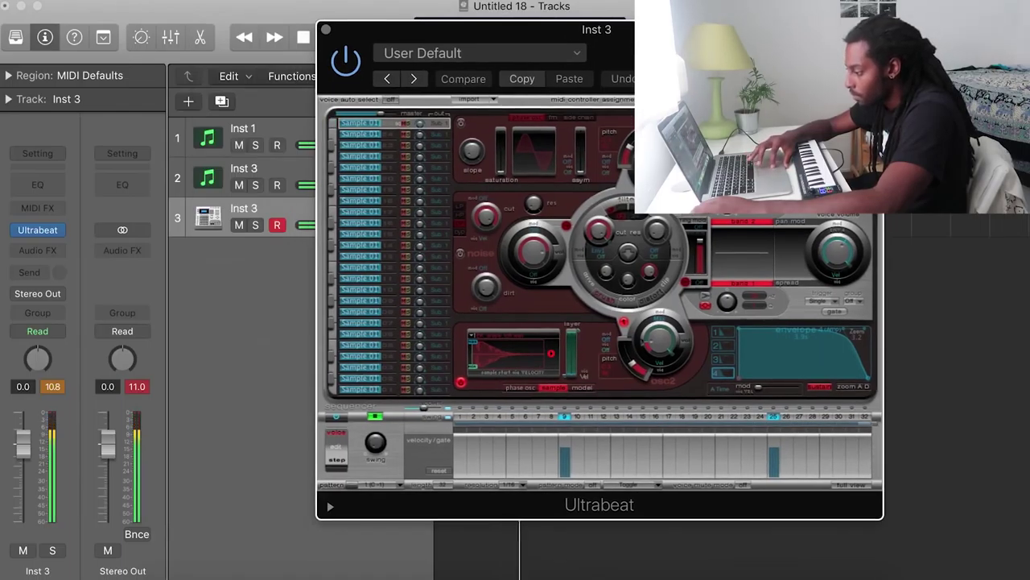
# Step: Lower the snare track's volume to -12.2 dB and add a Channel EQ with a high cut at 11000 Hz
pyautogui.moveTo(23, 441); pyautogui.dragTo(22, 475)
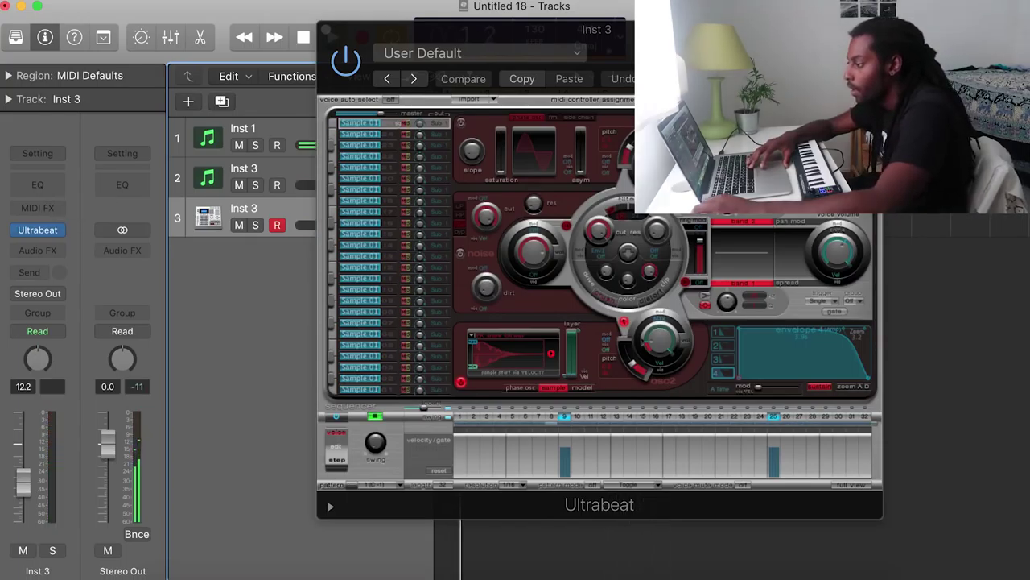
pyautogui.click(37, 184)
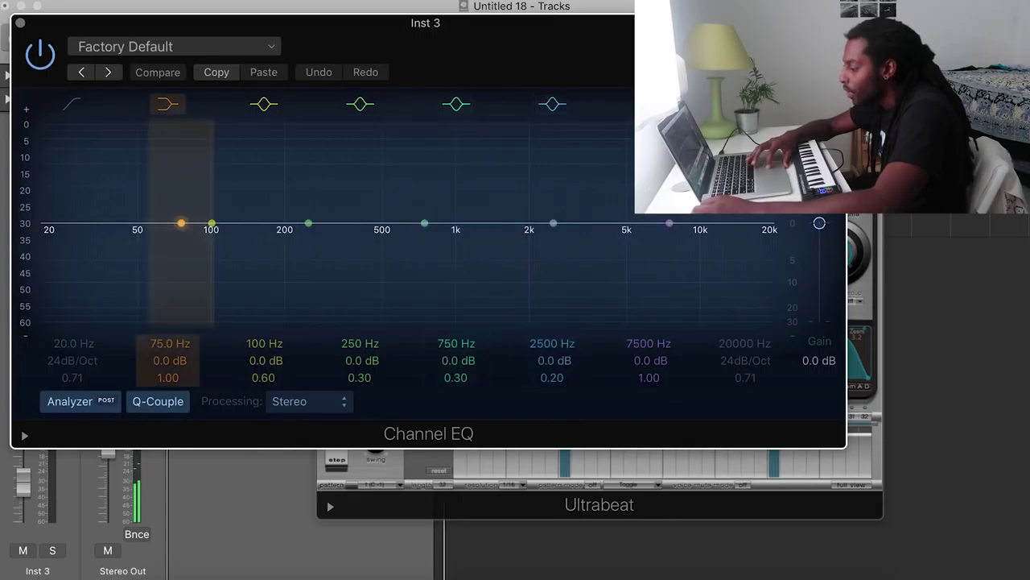
pyautogui.click(775, 254)
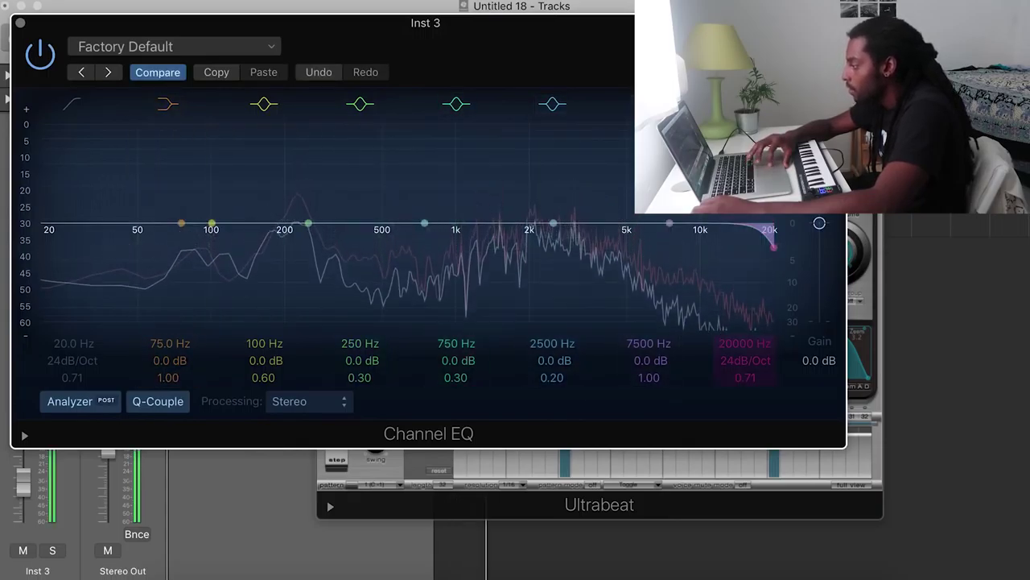
pyautogui.moveTo(774, 250); pyautogui.dragTo(709, 247)
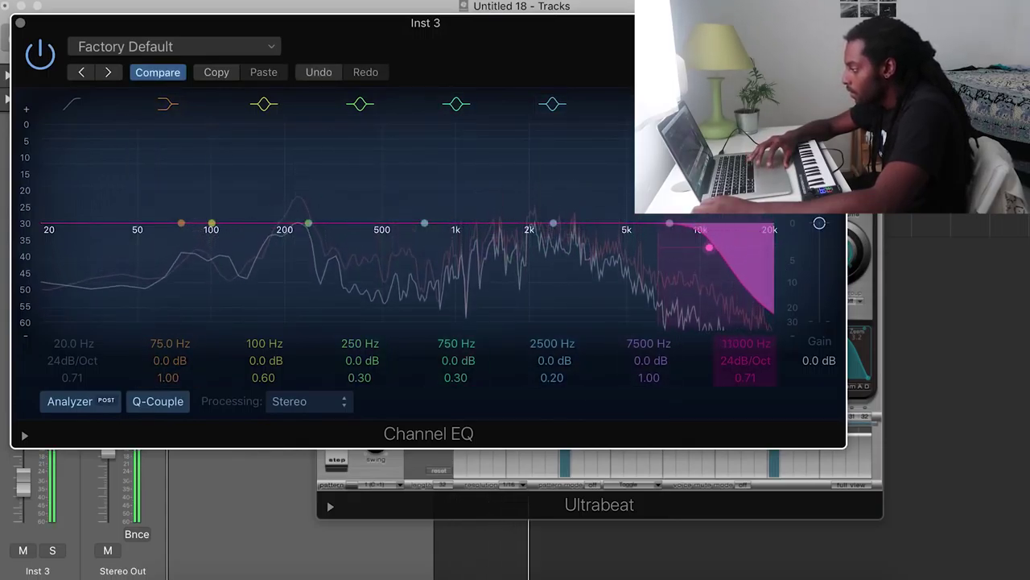
pyautogui.click(20, 22)
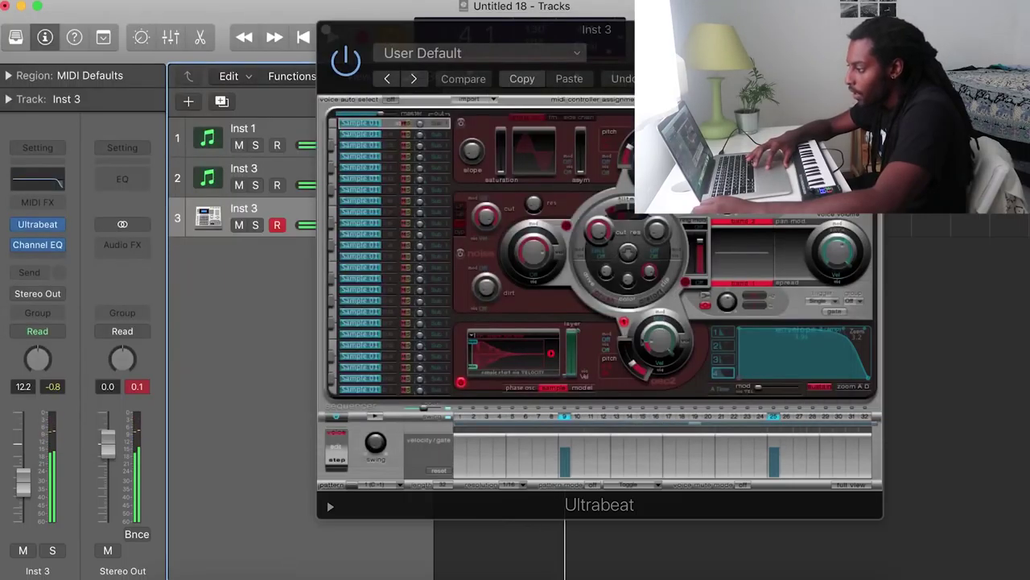
# Step: Send the snare to Bus 1 and set the send level to -17.8 dB while playing the beat
pyautogui.click(32, 273)
pyautogui.moveTo(40, 342)
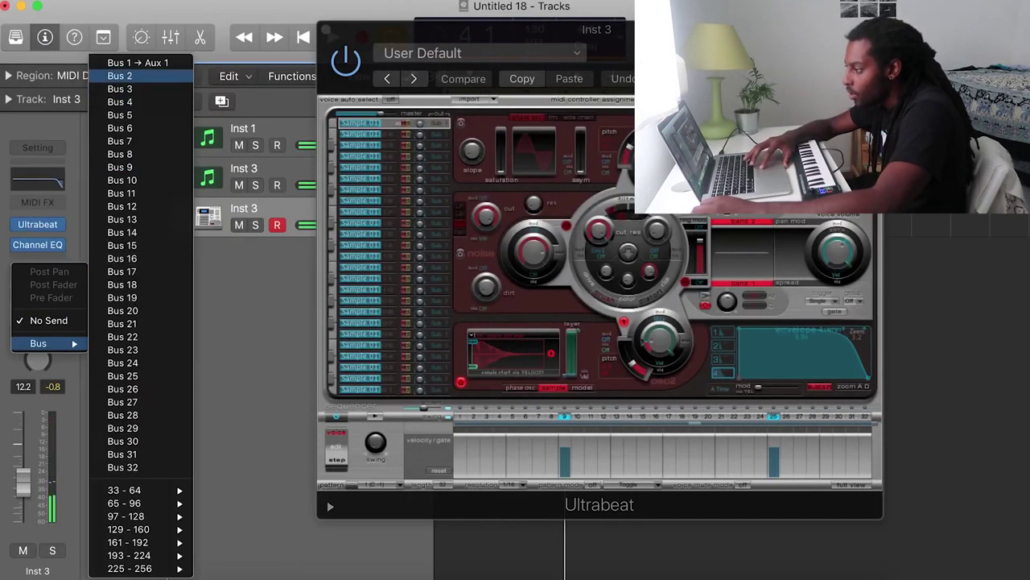
pyautogui.click(126, 62)
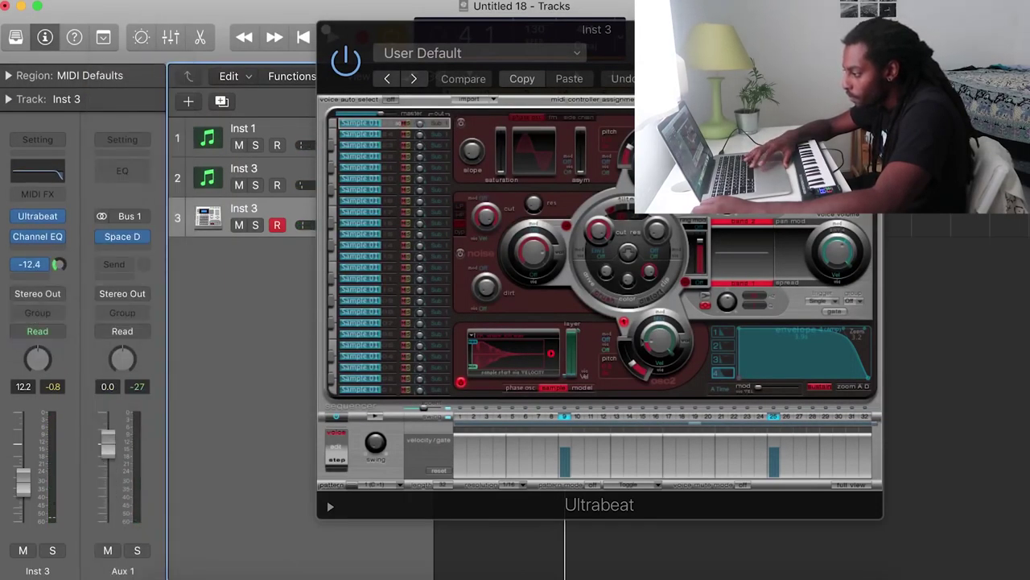
pyautogui.press('space')
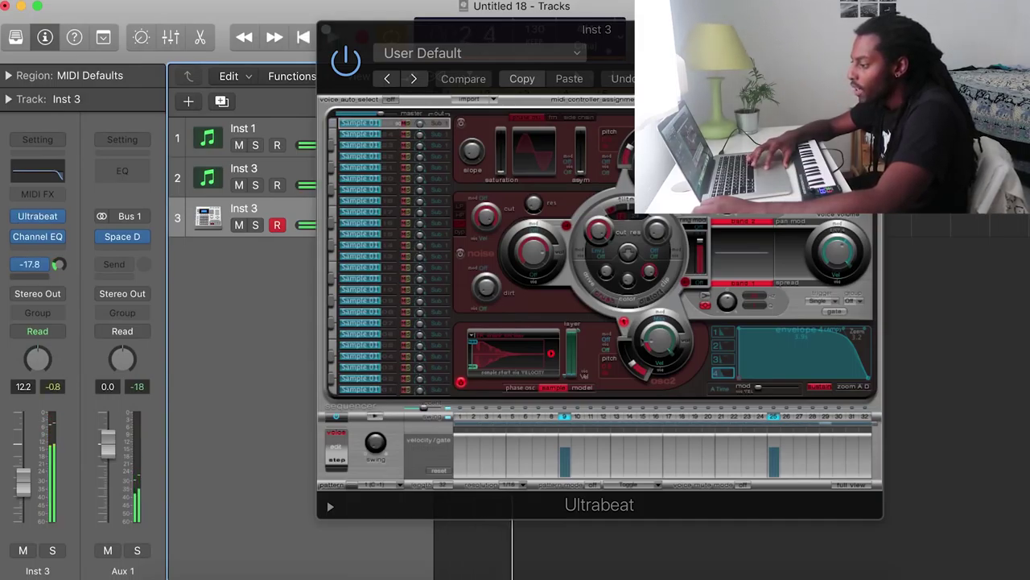
# Step: Add a Bus 2 send to the snare track and insert a stereo Kramer Tape plug-in on Aux 2
pyautogui.click(29, 264)
pyautogui.moveTo(38, 351)
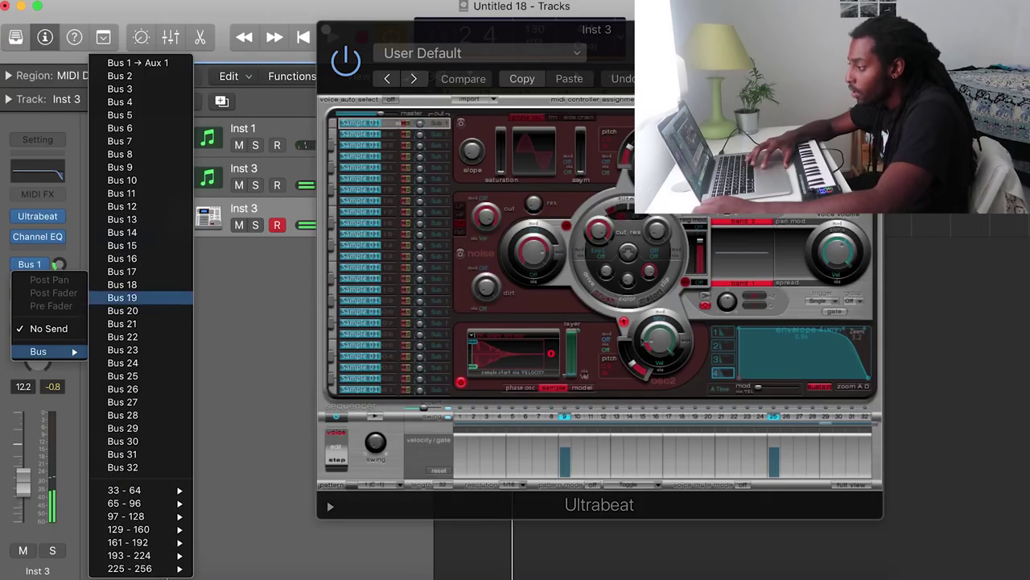
pyautogui.click(120, 75)
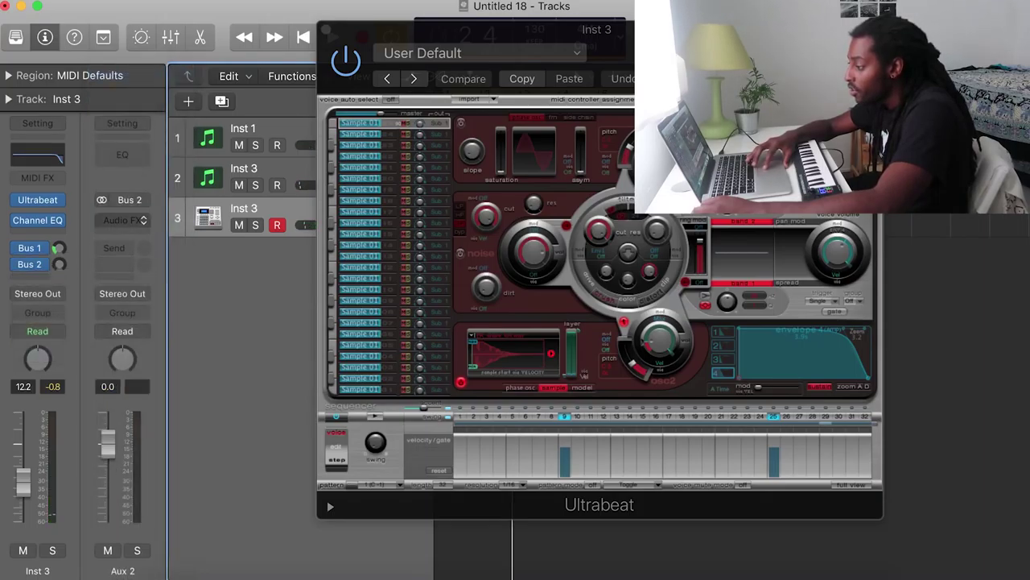
pyautogui.click(122, 216)
pyautogui.moveTo(139, 265)
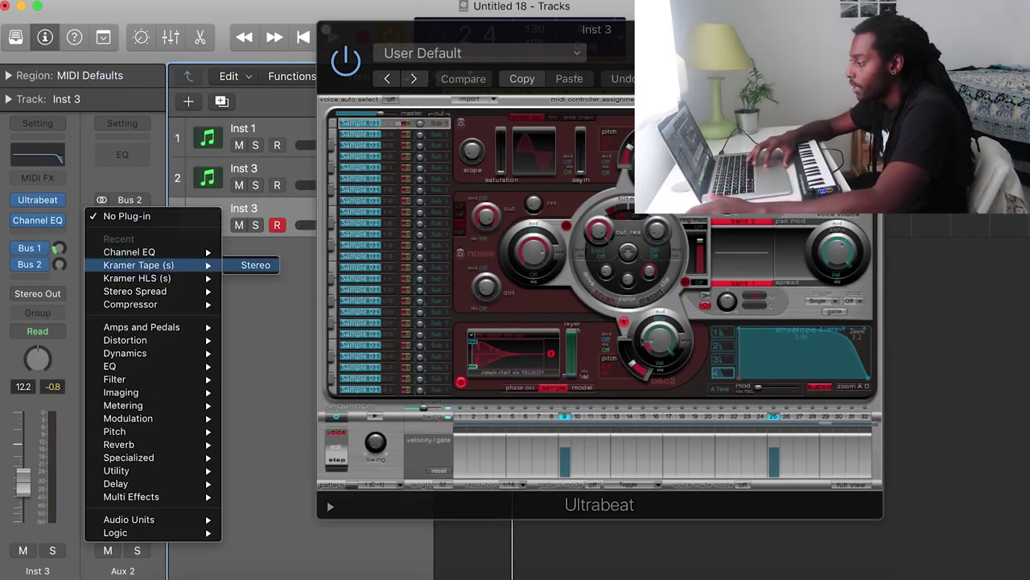
pyautogui.click(254, 265)
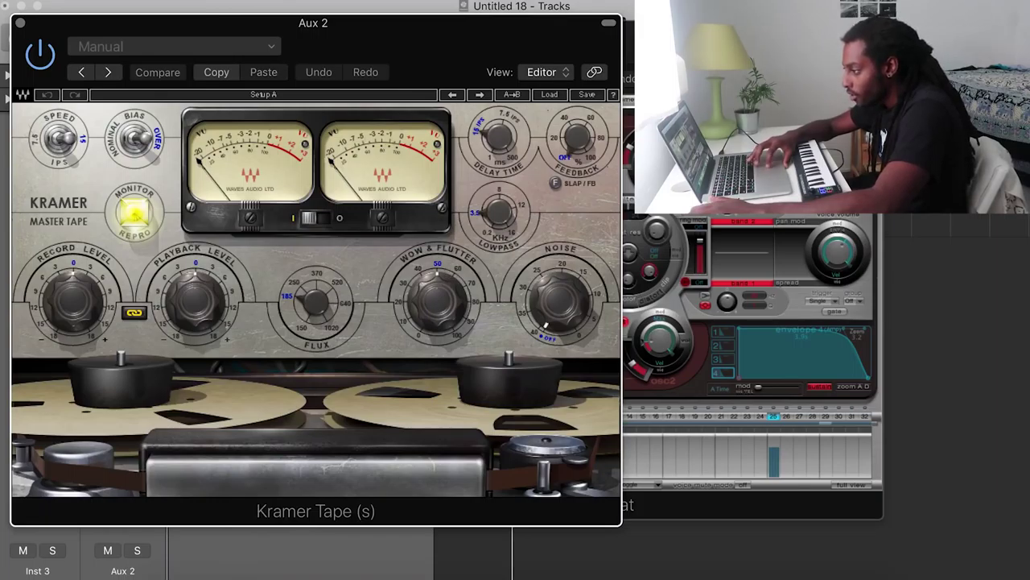
# Step: Set Kramer Tape's speed to 7.5 IPS and Wow & Flutter to 70, and raise the snare's Bus 2 send to about -1.3 dB
pyautogui.click(60, 140)
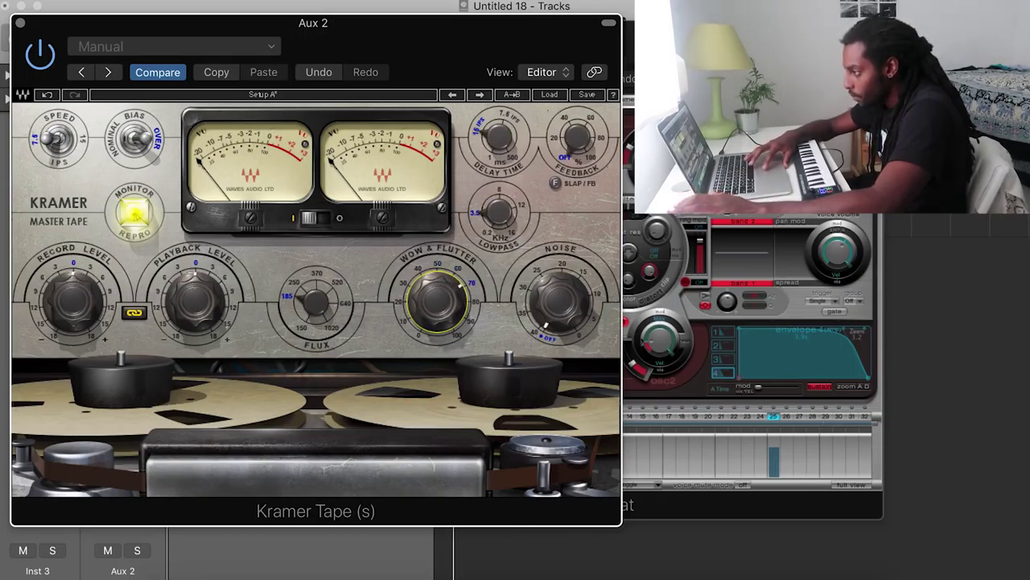
pyautogui.press('super+w')
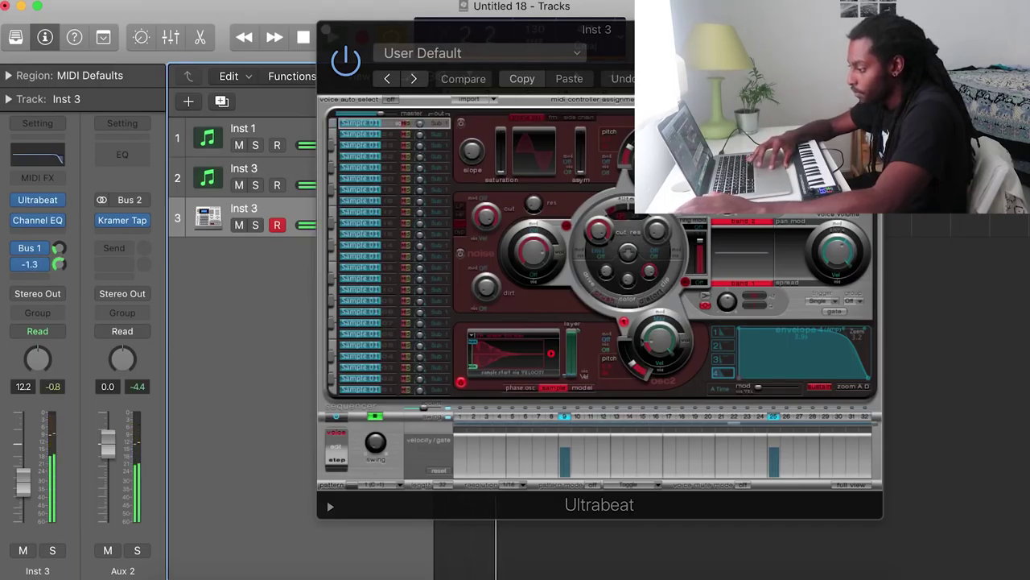
pyautogui.moveTo(23, 483); pyautogui.dragTo(24, 488)
pyautogui.press('space')
# Step: Load DECAP_hihat_lofi_01.wav into Ultrabeat on a new Inst 4 track and fill all 32 sequencer steps
pyautogui.click(499, 29)
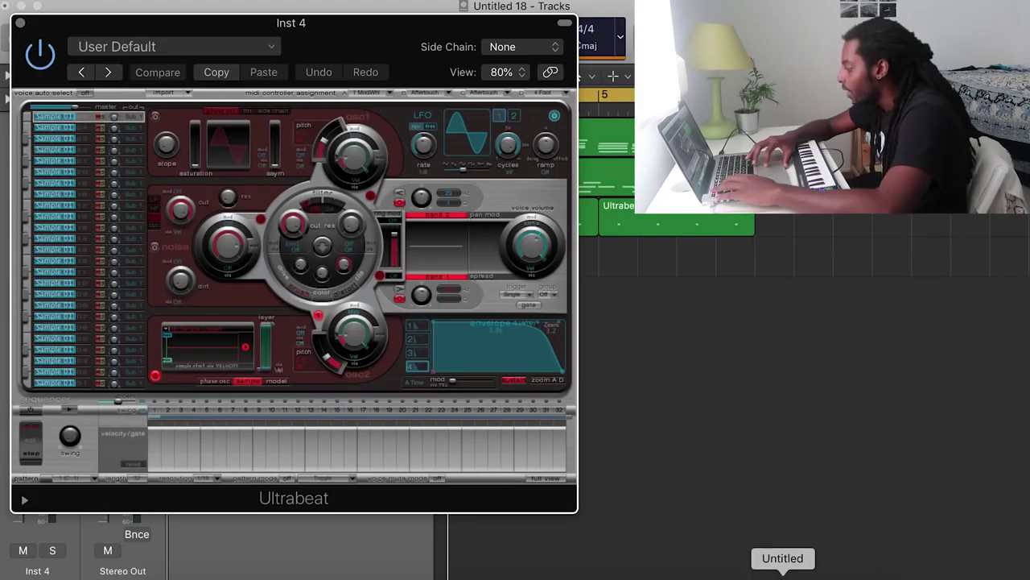
pyautogui.click(782, 573)
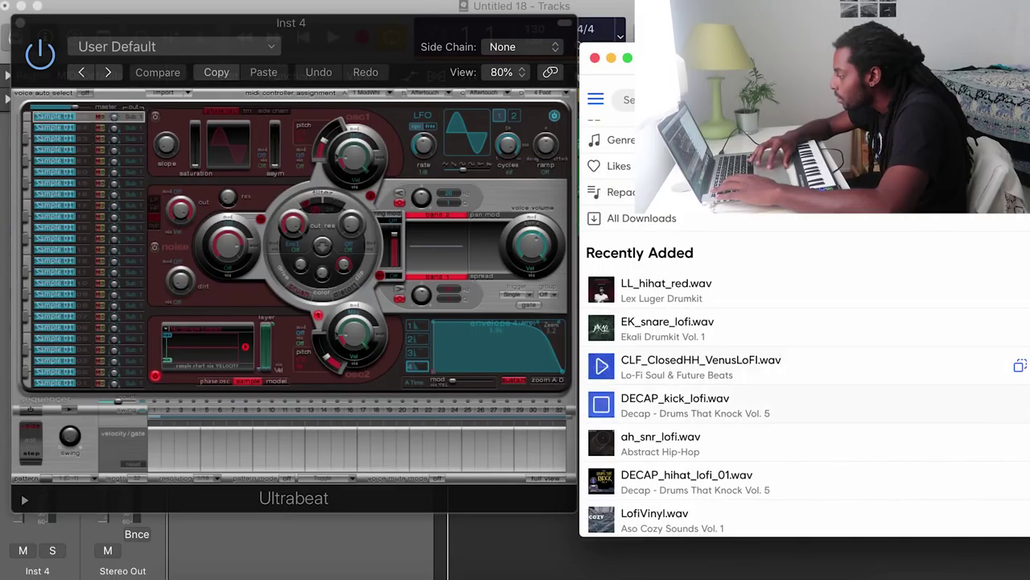
pyautogui.click(601, 480)
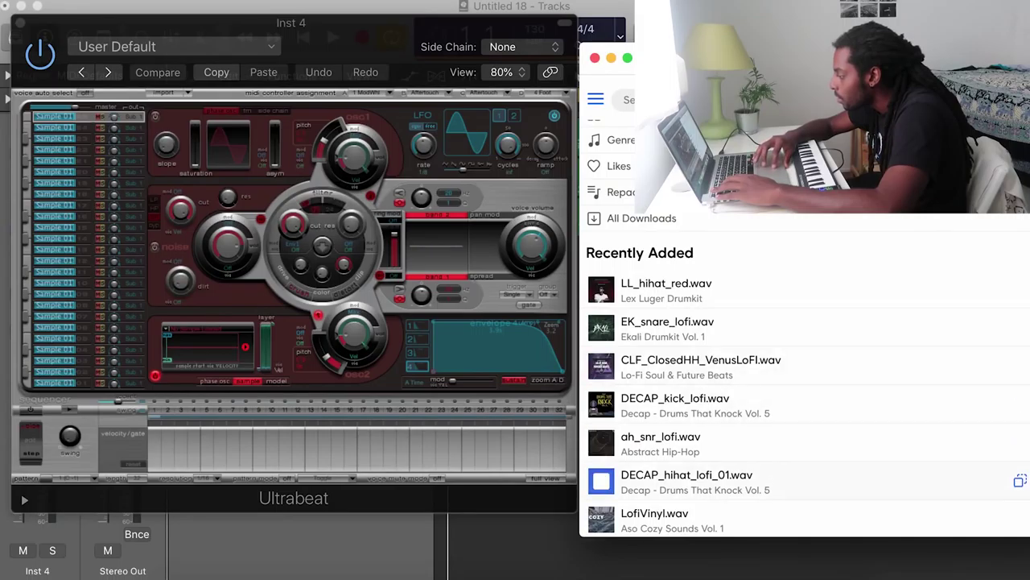
pyautogui.moveTo(644, 481); pyautogui.dragTo(288, 382)
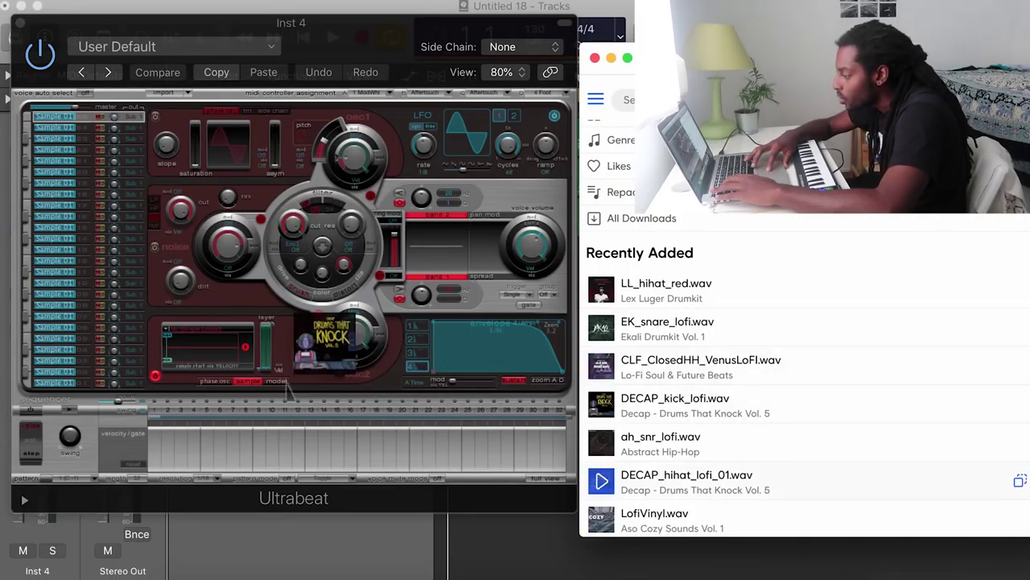
pyautogui.moveTo(288, 382); pyautogui.dragTo(211, 348)
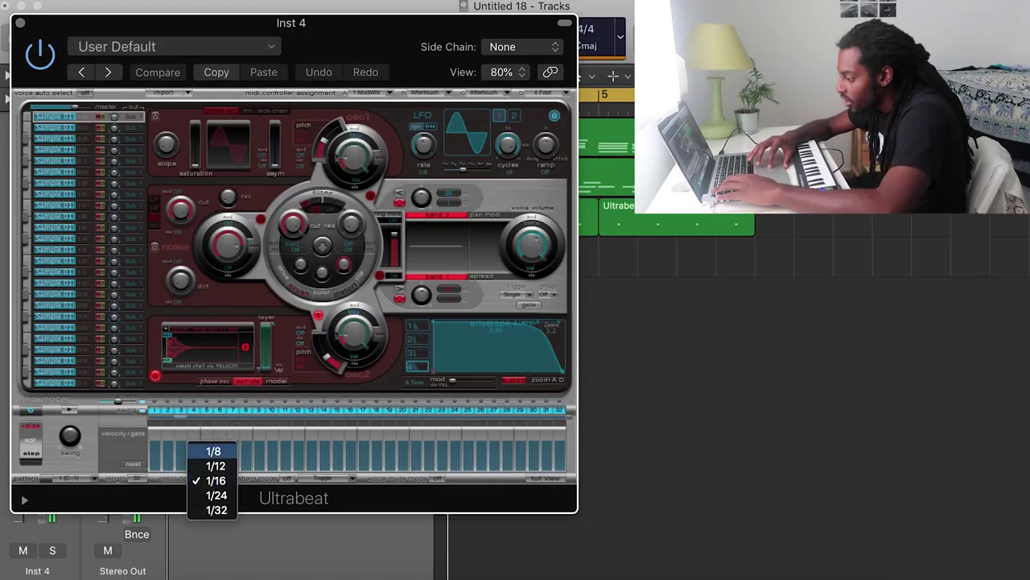
# Step: Set the hi-hat pattern's resolution to 1/8 and lower Inst 4's volume to -13.2 dB during playback
pyautogui.click(214, 450)
pyautogui.moveTo(22, 493); pyautogui.dragTo(144, 492)
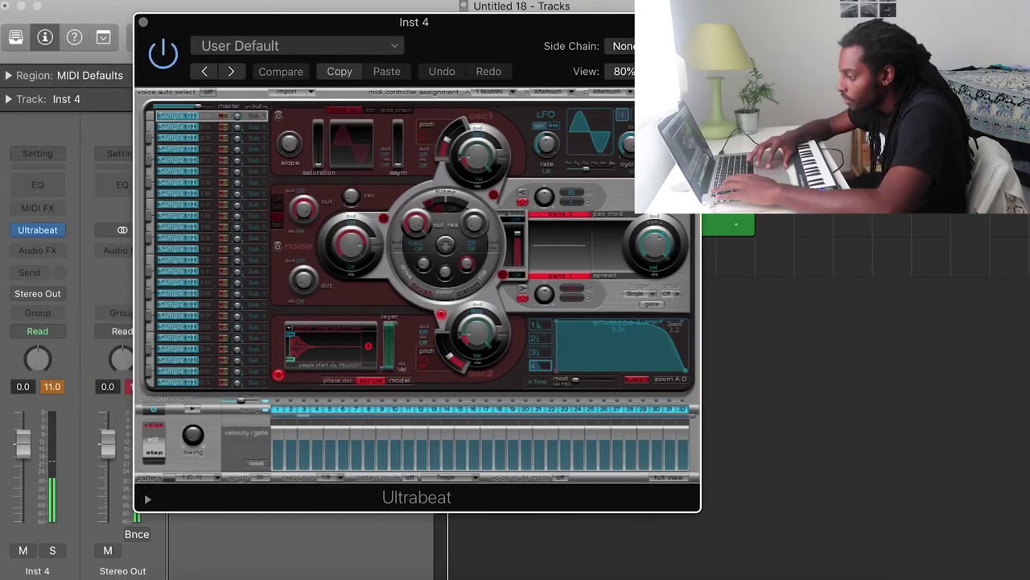
pyautogui.press('space')
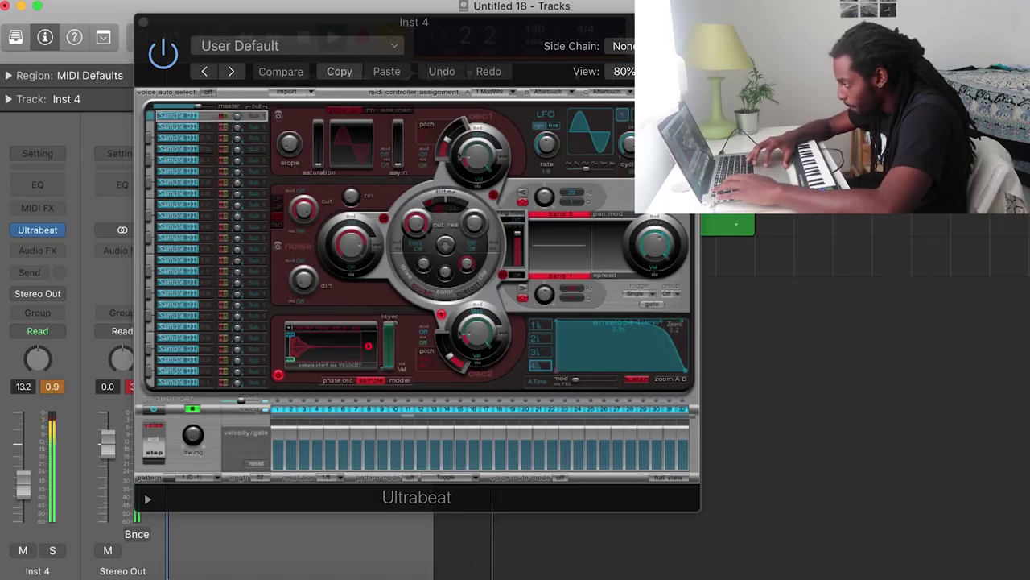
# Step: Place the hi-hat pattern as a region at bar 1 of the Inst 4 track and extend it to eight bars
pyautogui.moveTo(144, 492); pyautogui.dragTo(447, 269)
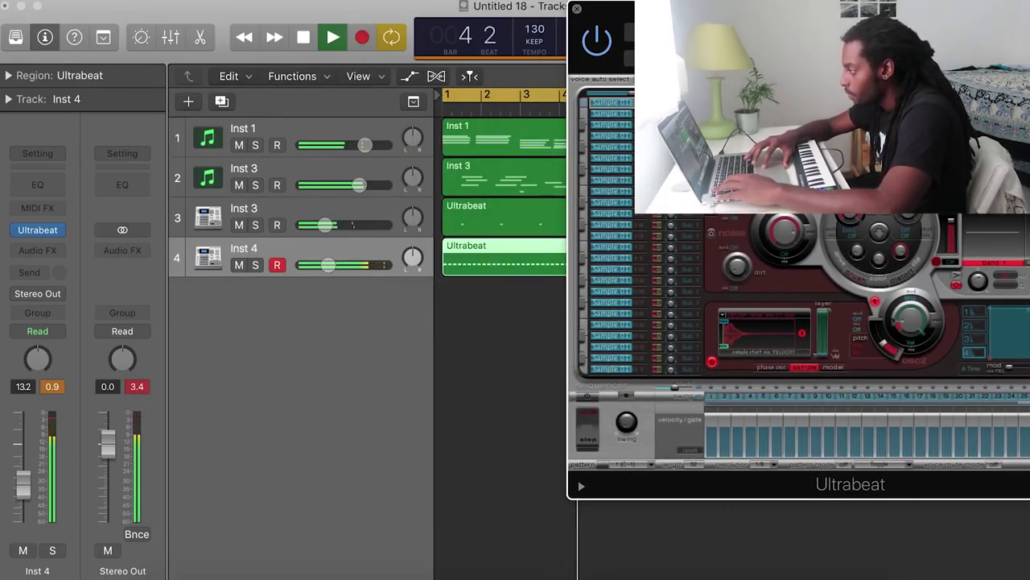
pyautogui.click(577, 9)
pyautogui.moveTo(530, 262); pyautogui.dragTo(688, 269)
pyautogui.keyDown('shift'); pyautogui.click(550, 260); pyautogui.keyUp('shift')
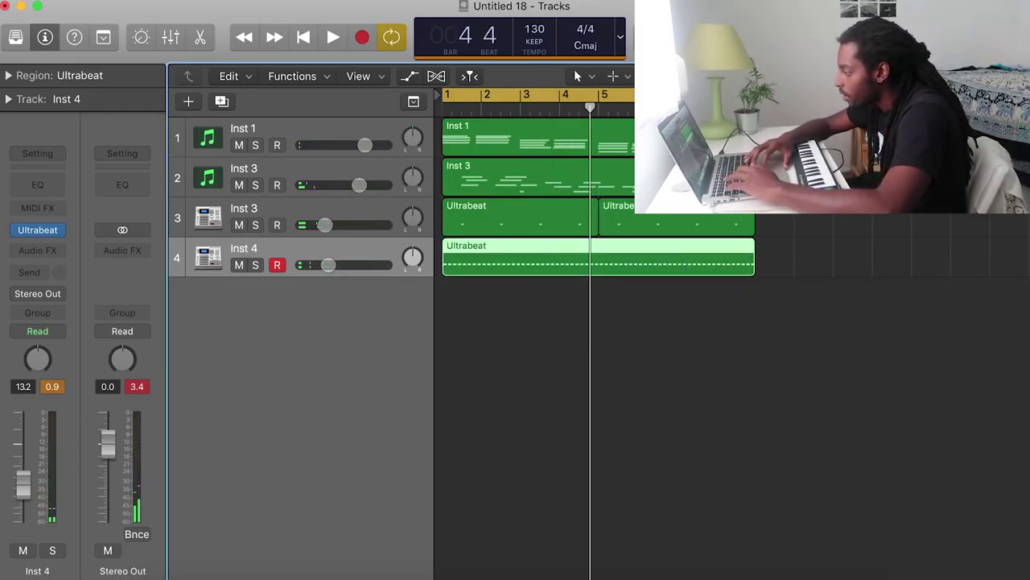
# Step: Shift all notes of the hi-hat region slightly later than the grid in the piano roll and audition the timing
pyautogui.press('p')
pyautogui.press('super+Right')
pyautogui.press('super+Right')
pyautogui.press('super+Right')
pyautogui.press('super+Right')
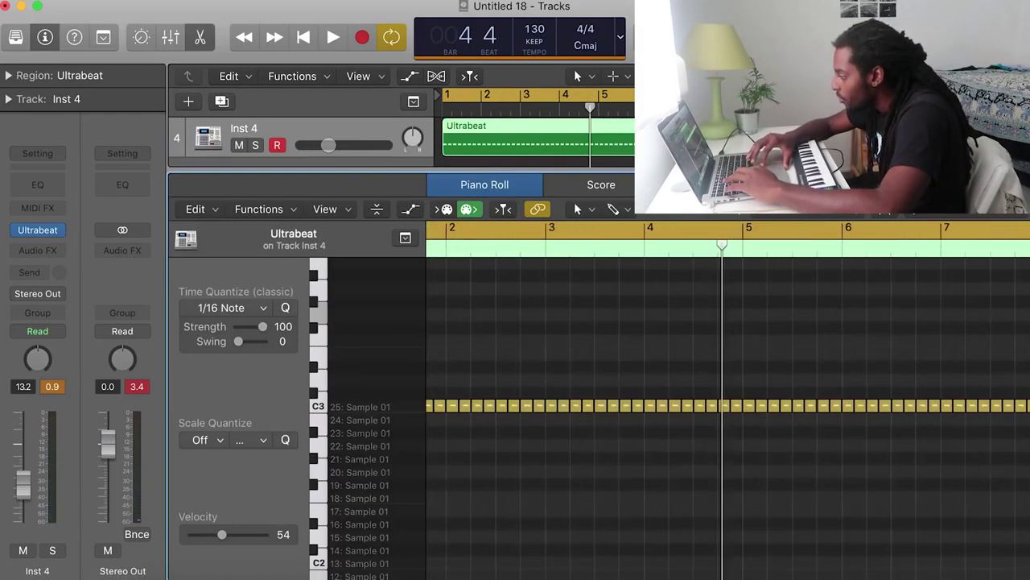
pyautogui.hscroll(-5, 816, 419)
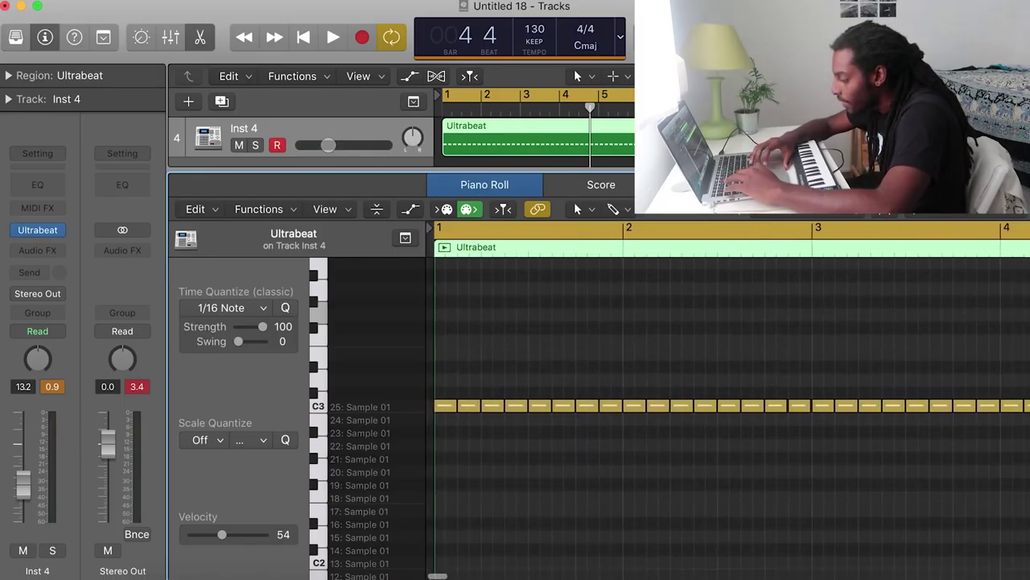
pyautogui.press('super+a')
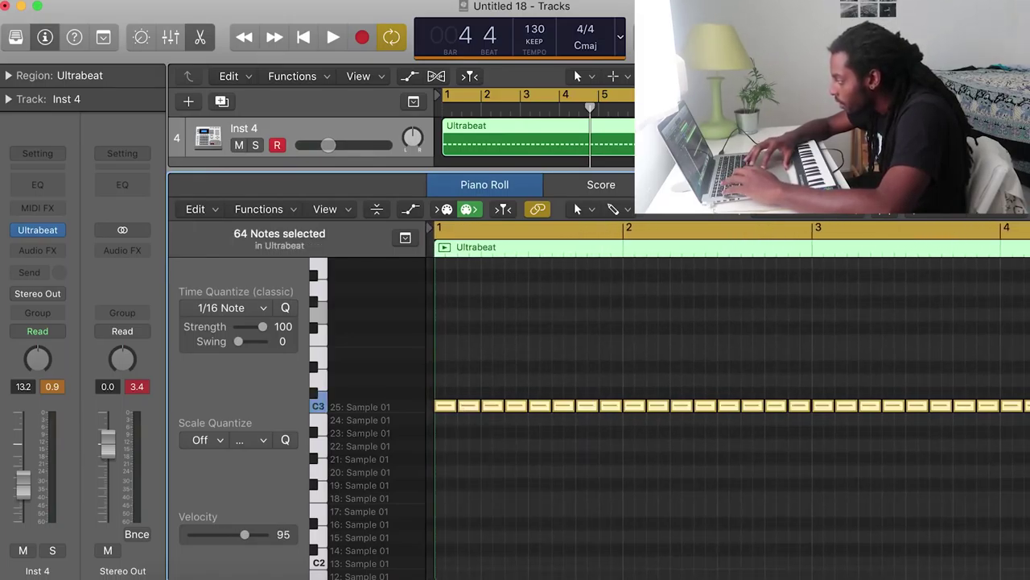
pyautogui.press('super+Right')
pyautogui.press('super+Right')
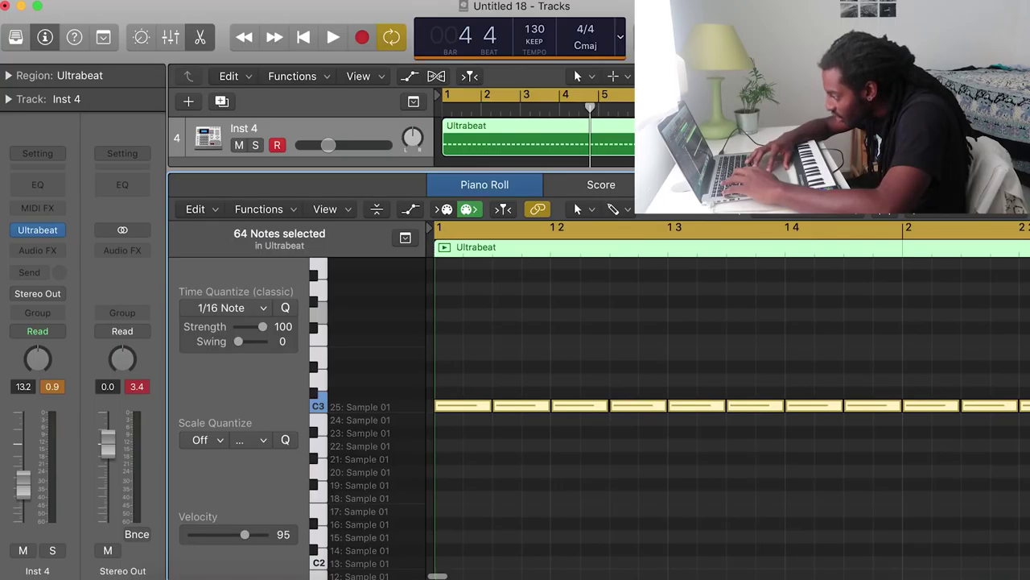
pyautogui.moveTo(439, 406); pyautogui.dragTo(448, 405)
pyautogui.press('space')
pyautogui.click(452, 442)
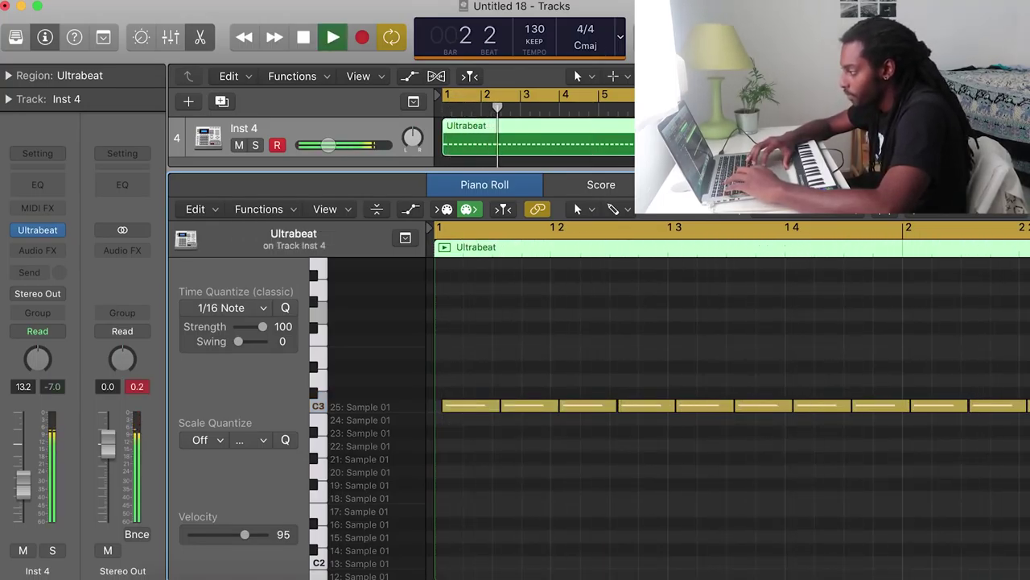
pyautogui.press('e')
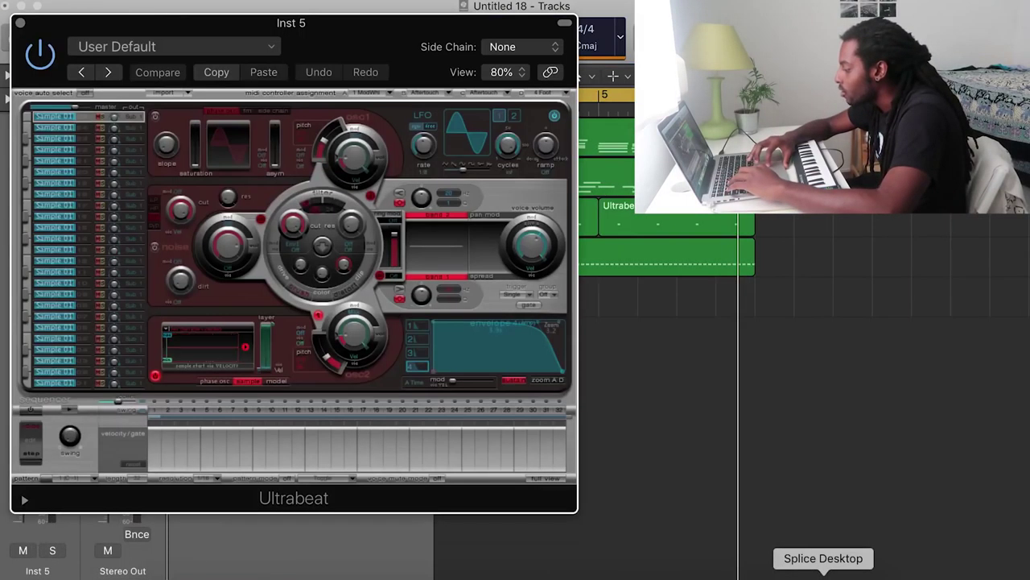
# Step: Load DECAP_hihat_lofi_01.wav into Ultrabeat on a new Inst 5 track and move the hi-hat region there from Inst 4
pyautogui.click(824, 577)
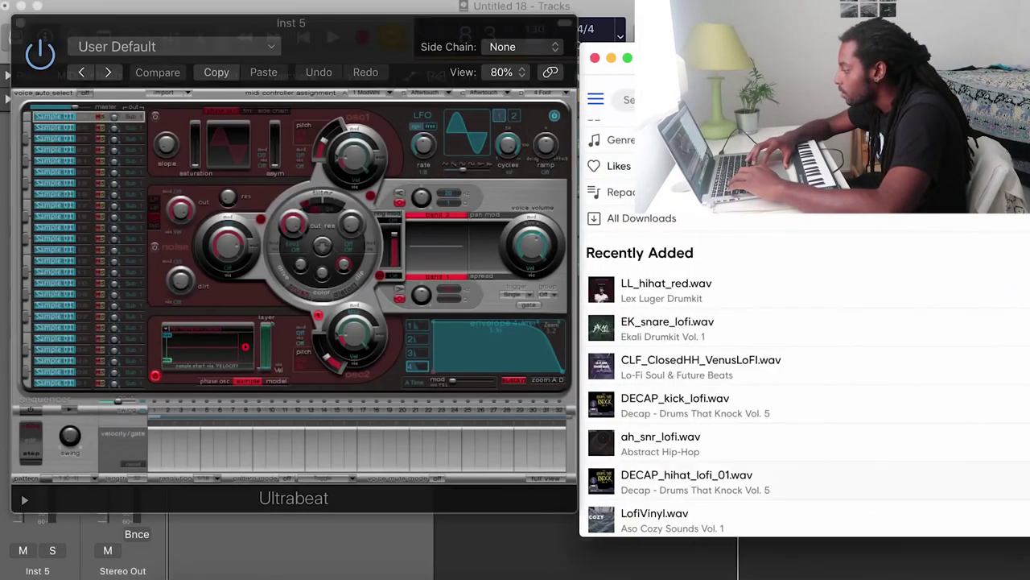
pyautogui.scroll(-1, 805, 338)
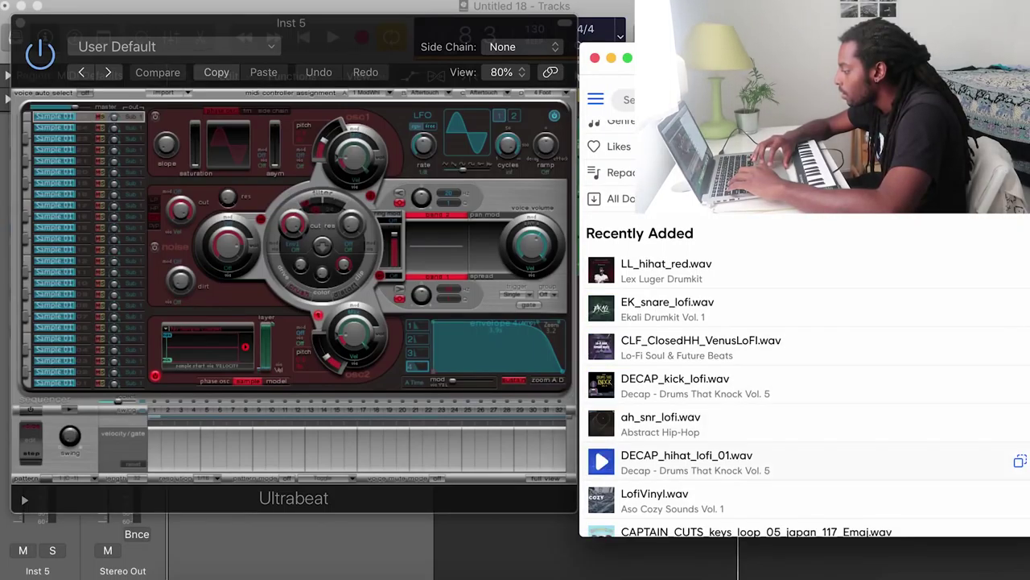
pyautogui.moveTo(687, 461); pyautogui.dragTo(207, 347)
pyautogui.moveTo(289, 23); pyautogui.dragTo(914, 11)
pyautogui.moveTo(458, 259); pyautogui.dragTo(458, 304)
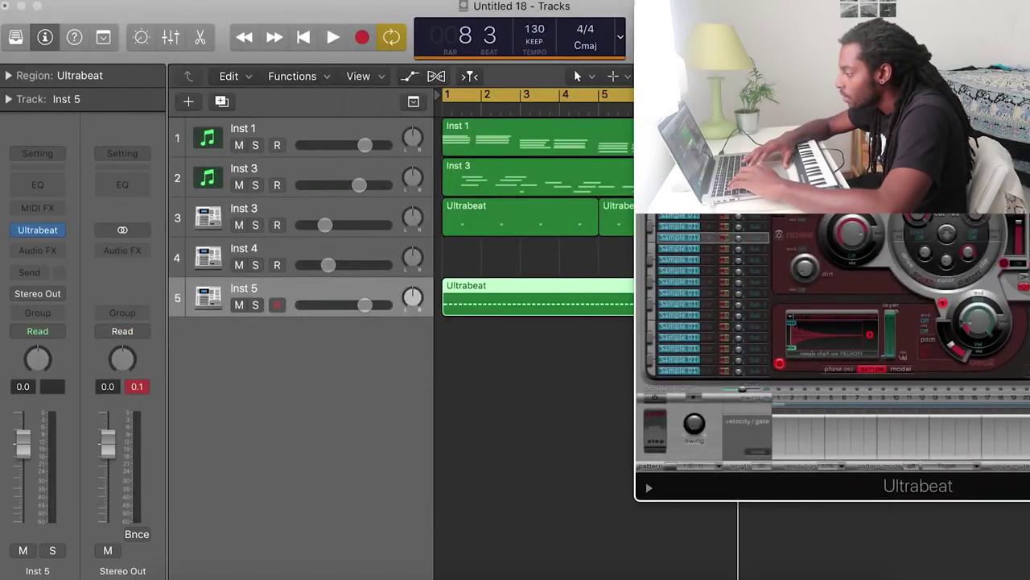
# Step: Play the beat, lower Inst 5's volume to about -12.6 dB, and close its Ultrabeat window
pyautogui.press('space')
pyautogui.moveTo(365, 304); pyautogui.dragTo(335, 304)
pyautogui.moveTo(885, 11); pyautogui.dragTo(674, 14)
pyautogui.click(434, 13)
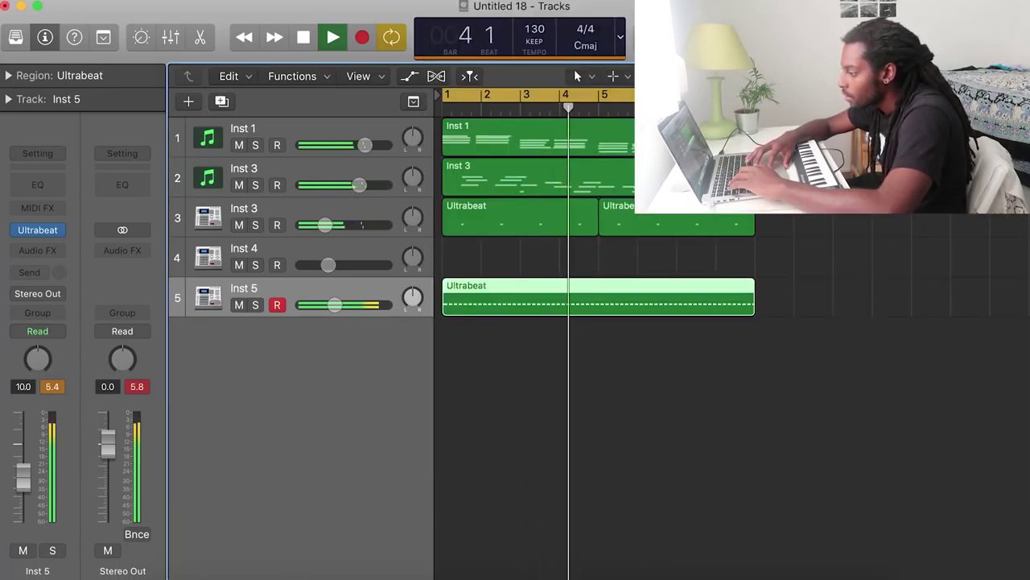
pyautogui.click(39, 230)
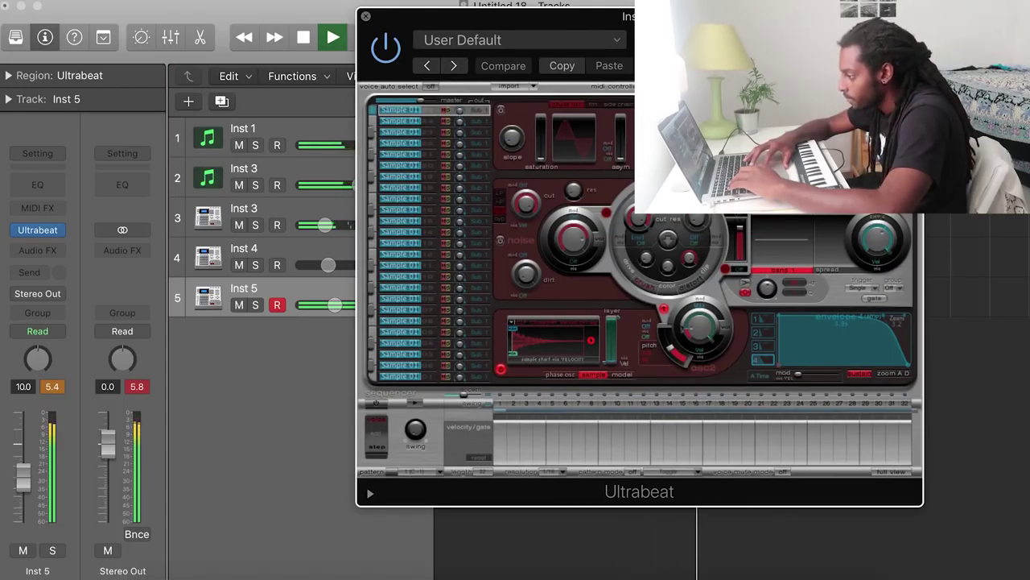
pyautogui.click(365, 16)
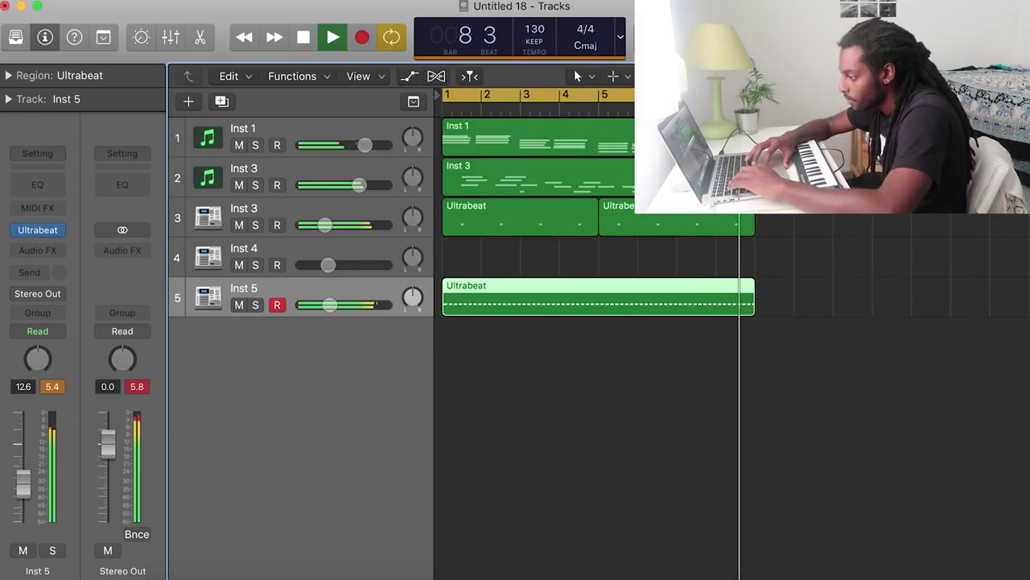
# Step: Add sends to Bus 1 and Bus 2 on the Inst 5 track and raise both levels, Bus 1 to about -15 dB
pyautogui.click(33, 272)
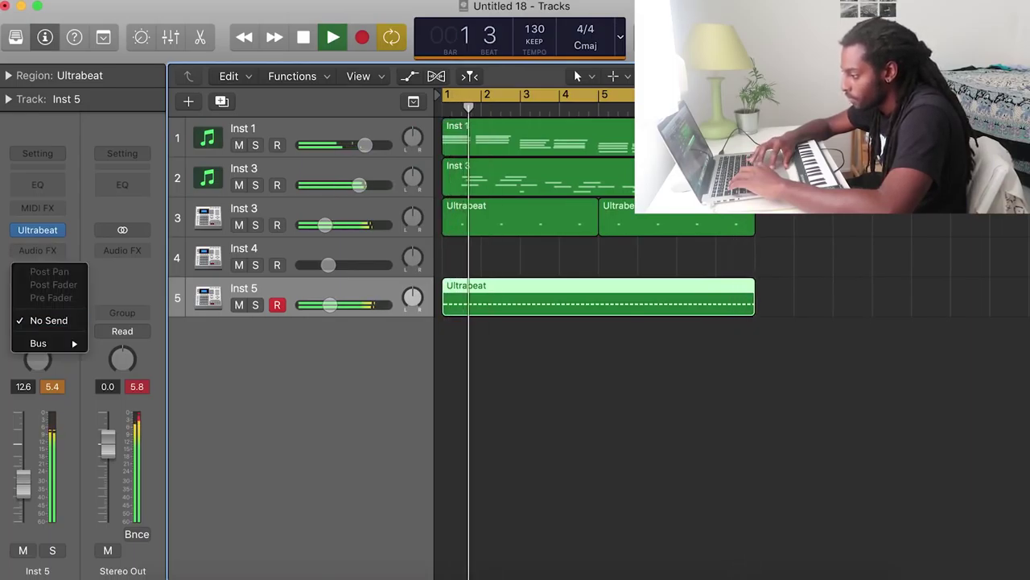
pyautogui.moveTo(37, 343)
pyautogui.click(121, 62)
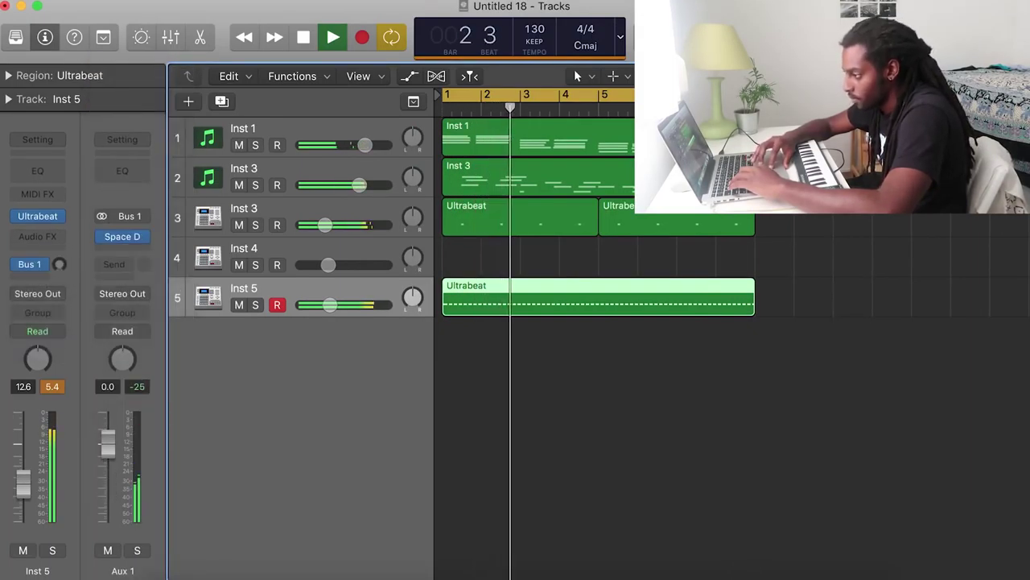
pyautogui.moveTo(60, 264); pyautogui.dragTo(60, 224)
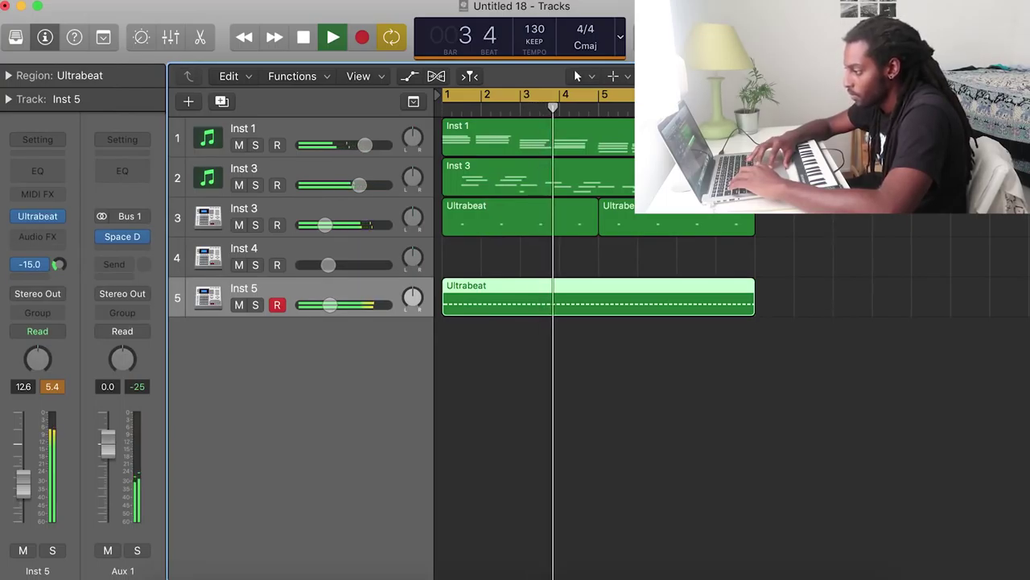
pyautogui.click(31, 264)
pyautogui.moveTo(48, 351)
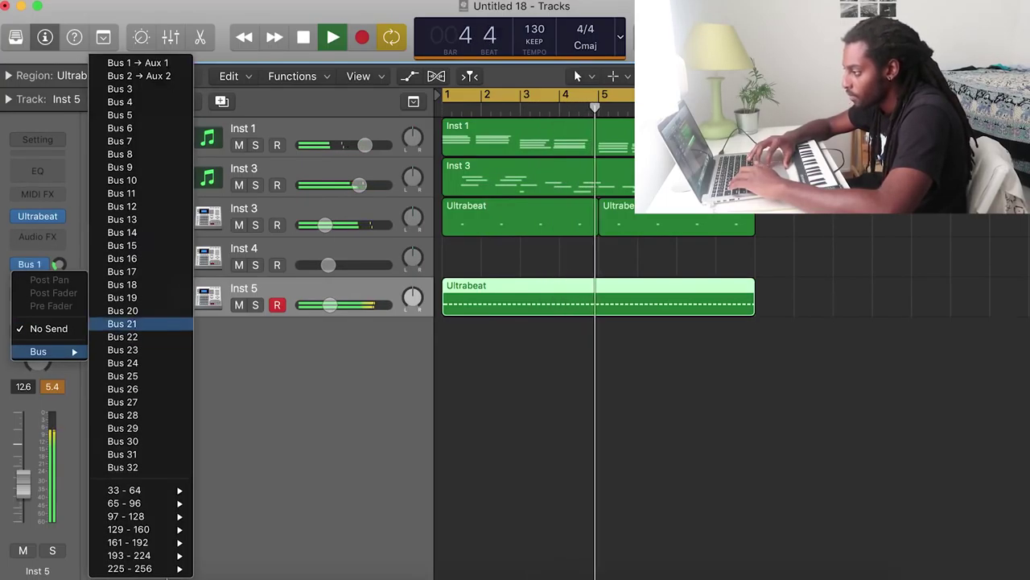
pyautogui.click(129, 76)
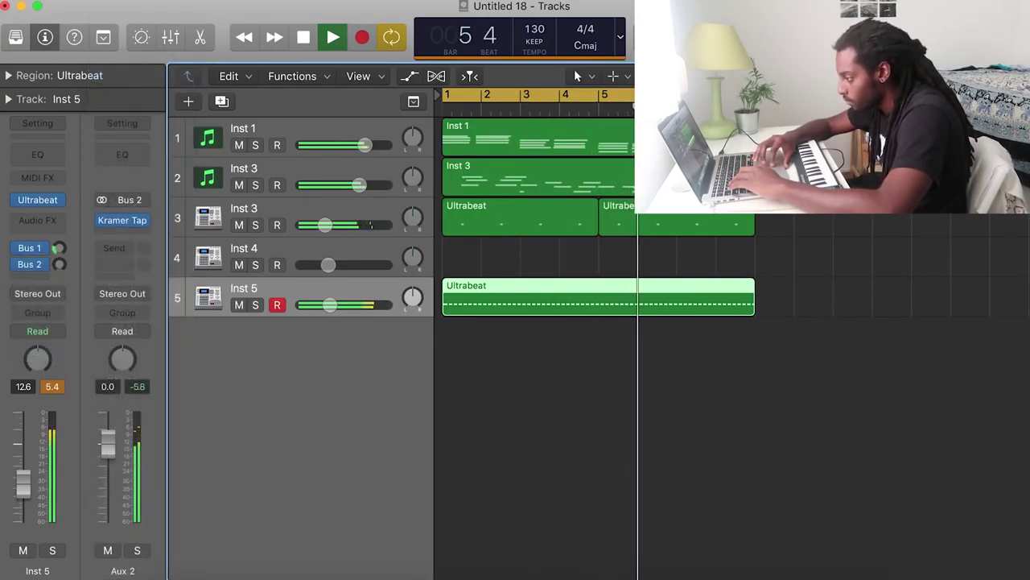
pyautogui.moveTo(59, 264); pyautogui.dragTo(59, 223)
# Step: Move the Inst 4 track below Inst 5 and stop playback
pyautogui.click(245, 249)
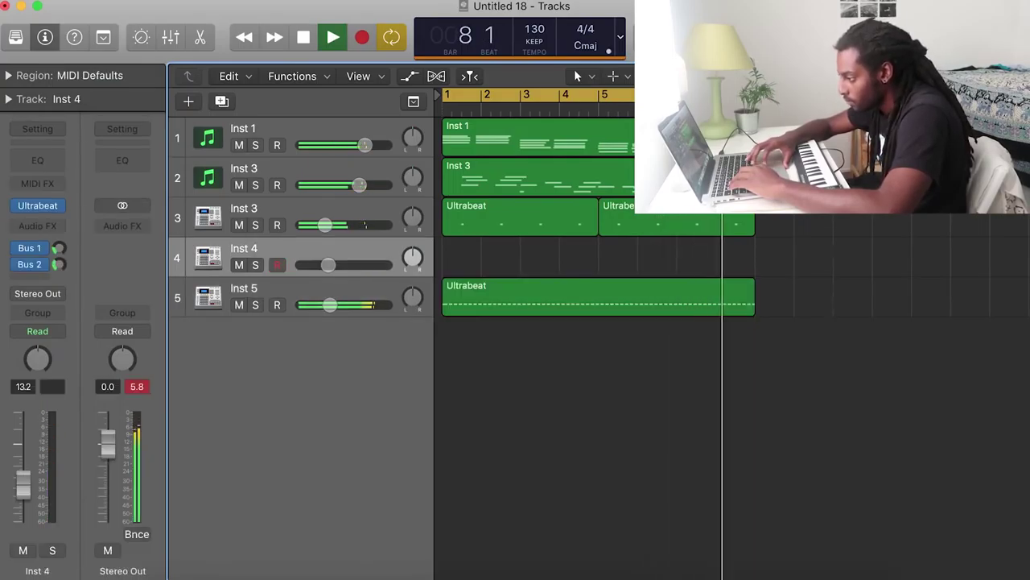
pyautogui.moveTo(245, 252); pyautogui.dragTo(245, 319)
pyautogui.press('space')
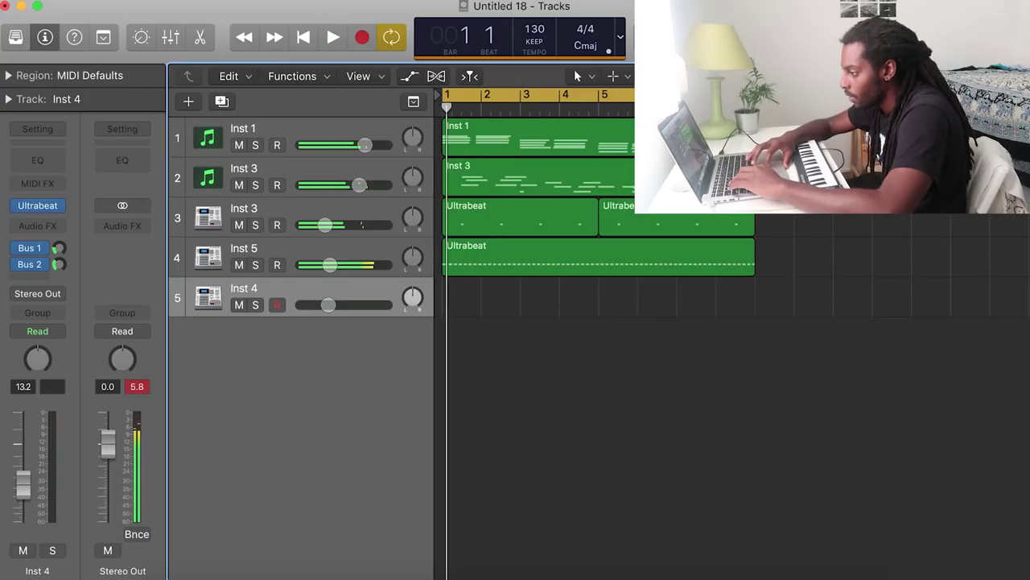
# Step: Program hits on all odd steps in Inst 4's Ultrabeat, audition the pattern and lower the track's volume to -18.0 dB
pyautogui.click(38, 205)
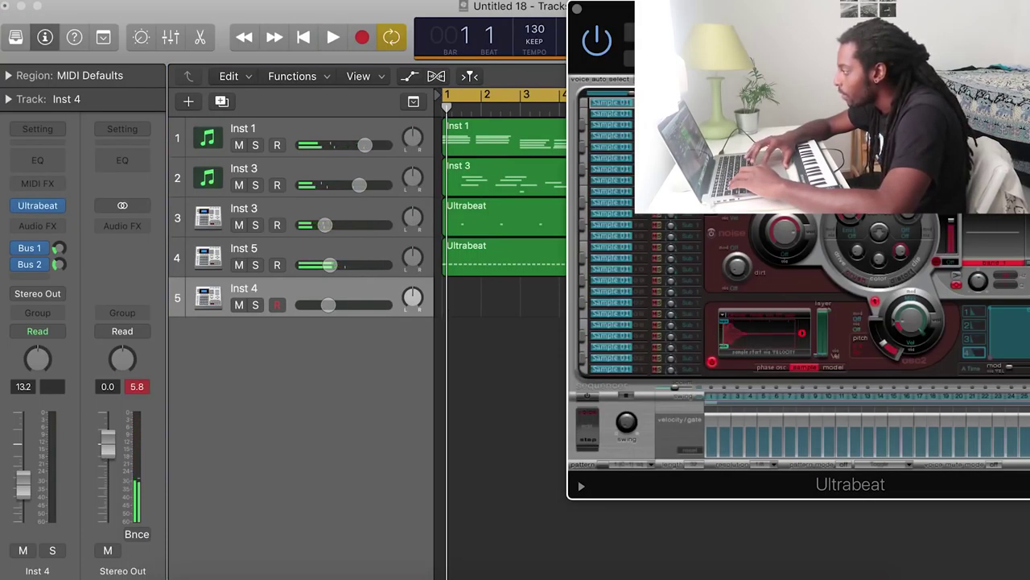
pyautogui.moveTo(789, 8); pyautogui.dragTo(354, 13)
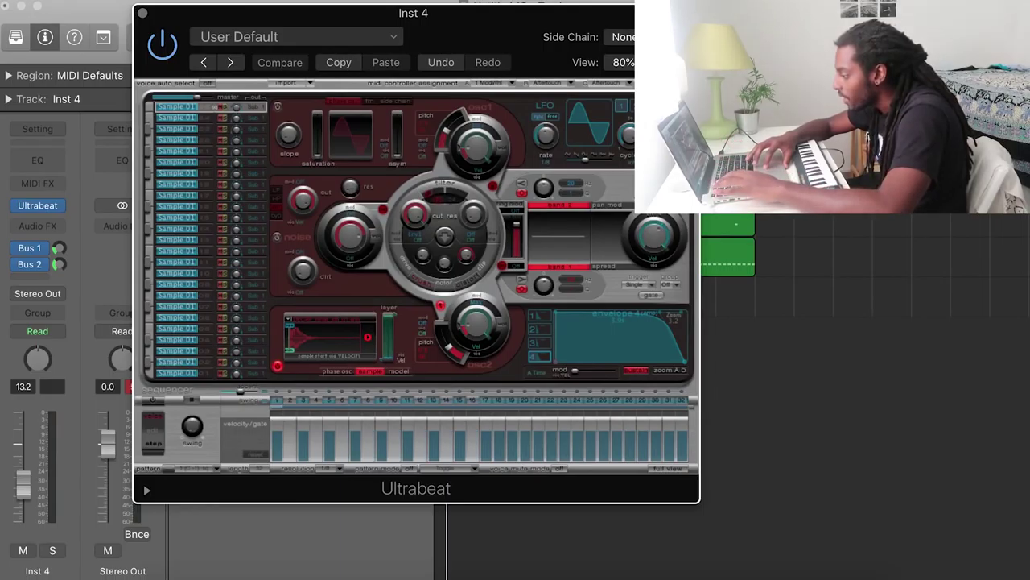
pyautogui.press('space')
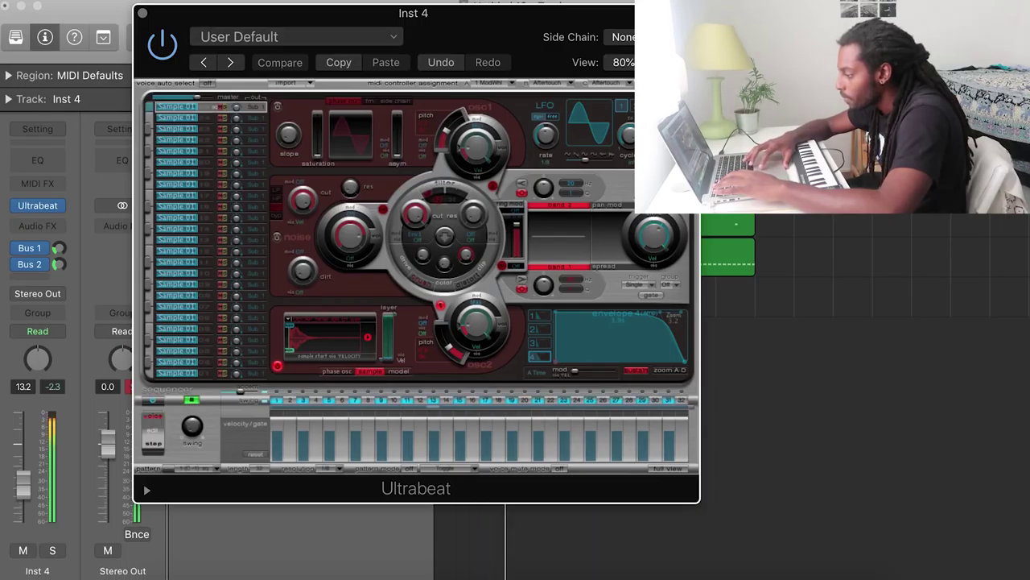
pyautogui.moveTo(640, 13); pyautogui.dragTo(1026, 6)
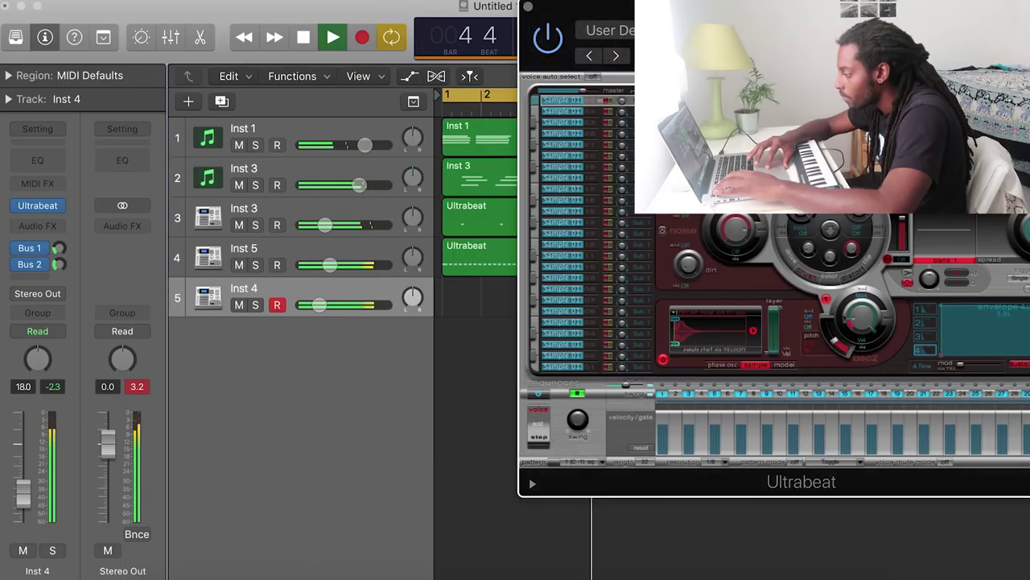
# Step: Place the pattern as a region at bar 1 of the Inst 4 track and copy it to bar 5
pyautogui.moveTo(578, 445); pyautogui.dragTo(451, 299)
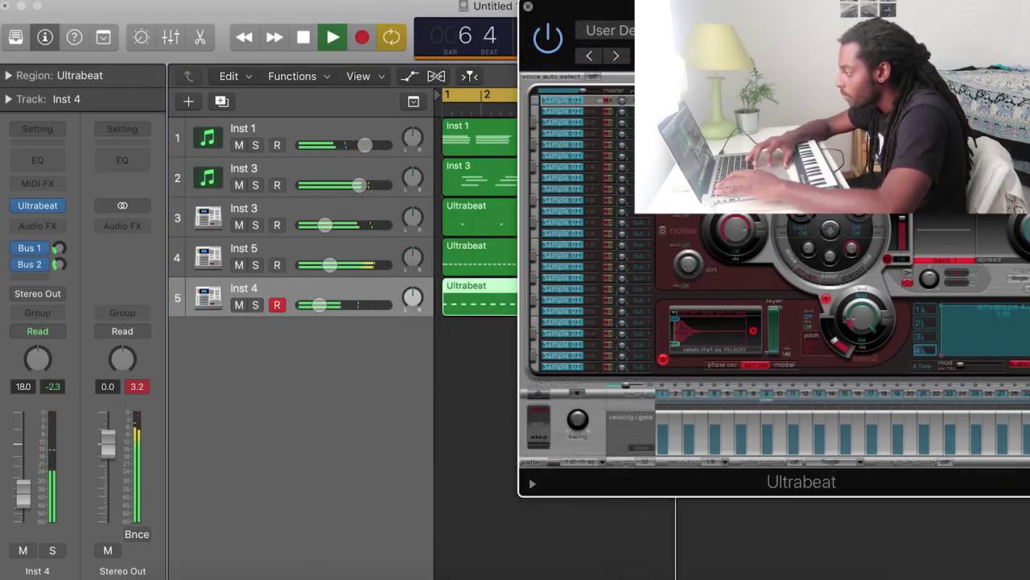
pyautogui.press('super+w')
pyautogui.press('space')
pyautogui.moveTo(535, 312); pyautogui.dragTo(692, 310)
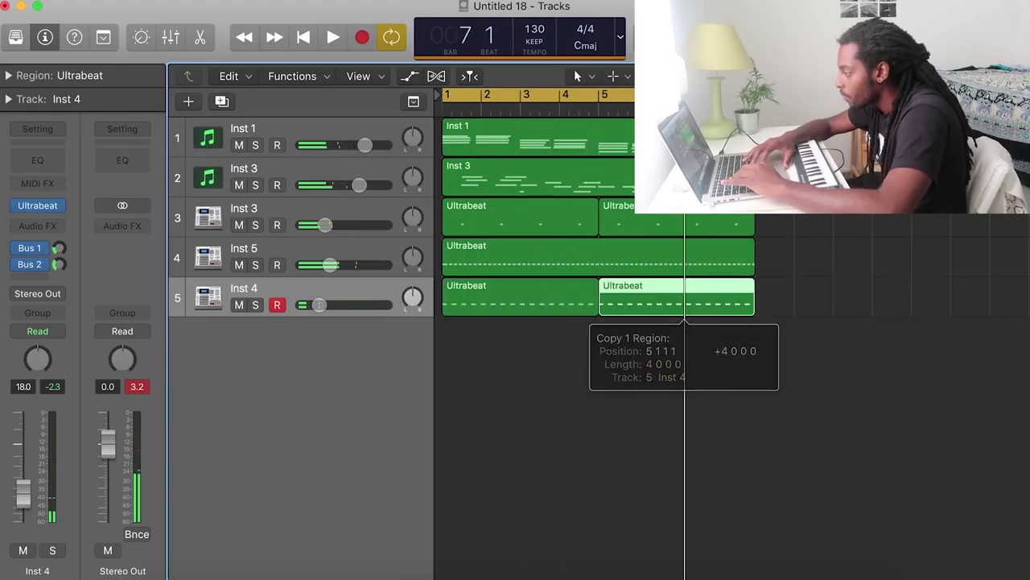
# Step: Join the two Inst 4 regions into one and open it in the piano roll during playback
pyautogui.press('space')
pyautogui.press('super+j')
pyautogui.press('p')
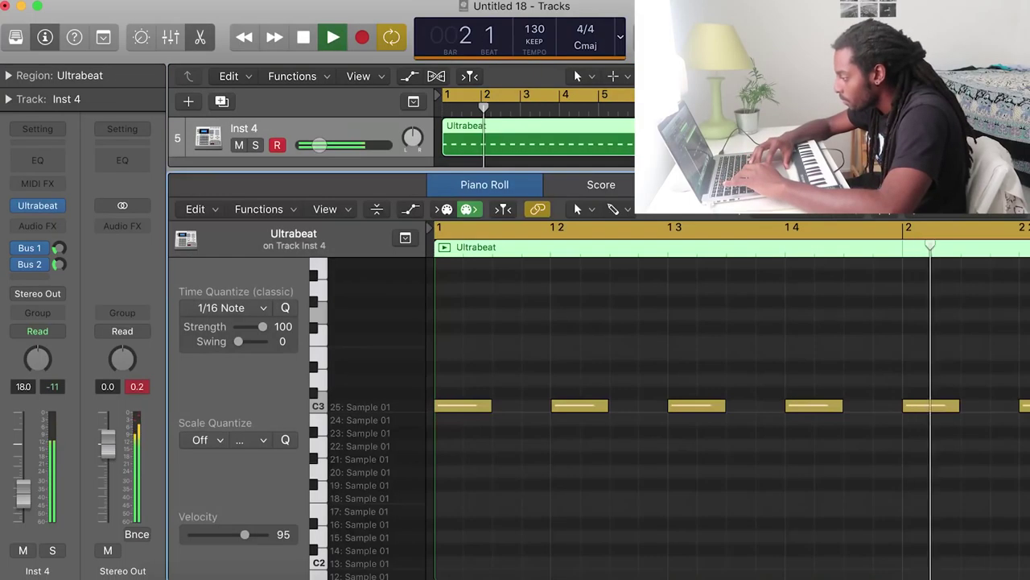
pyautogui.press('super+Left')
pyautogui.press('super+Left')
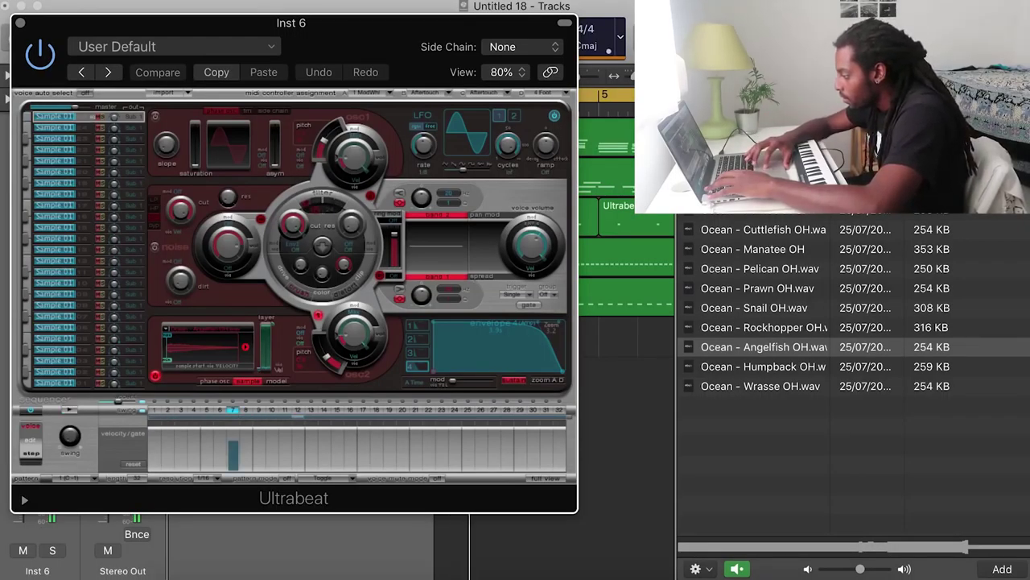
# Step: Load Ocean - Prawn OH.wav into Inst 6's Ultrabeat, shorten its amplitude envelope and place hits on steps 7 and 23
pyautogui.click(758, 288)
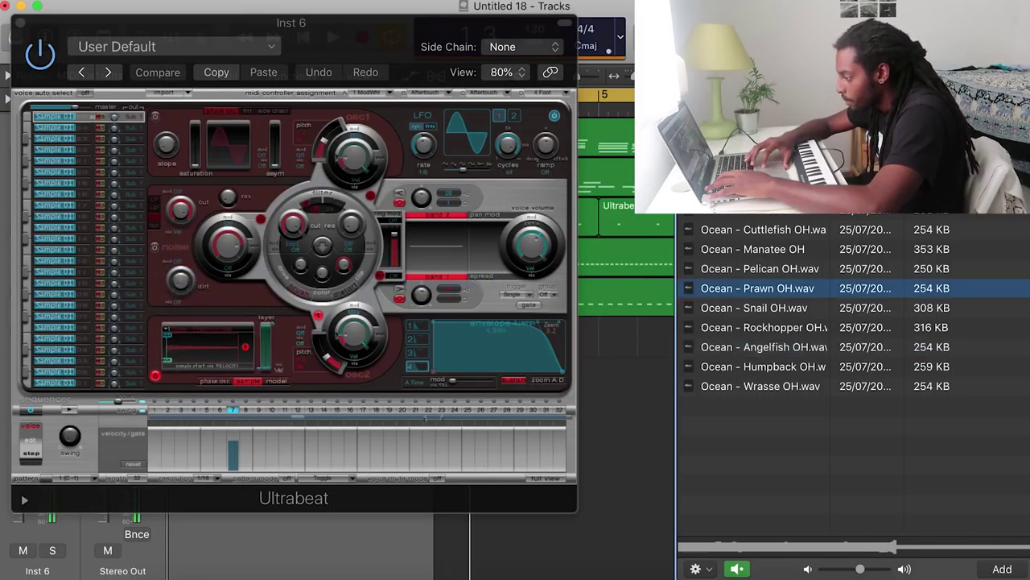
pyautogui.moveTo(561, 371); pyautogui.dragTo(483, 371)
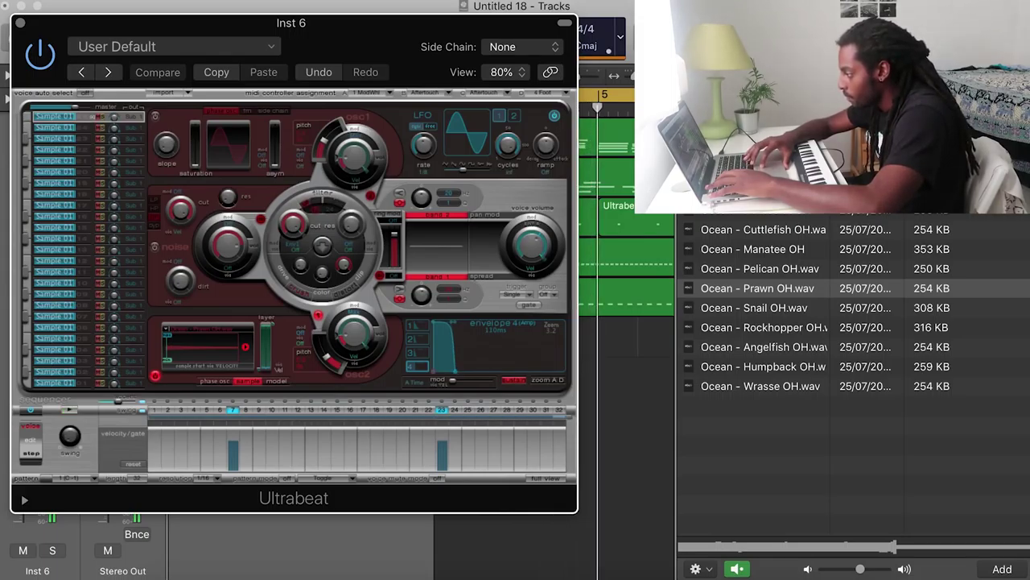
# Step: Replace Inst 6's sample with Ocean - Snail OH.wav, audition it and lower the track's volume to about -6.6 dB
pyautogui.moveTo(758, 308); pyautogui.dragTo(210, 340)
pyautogui.press('space')
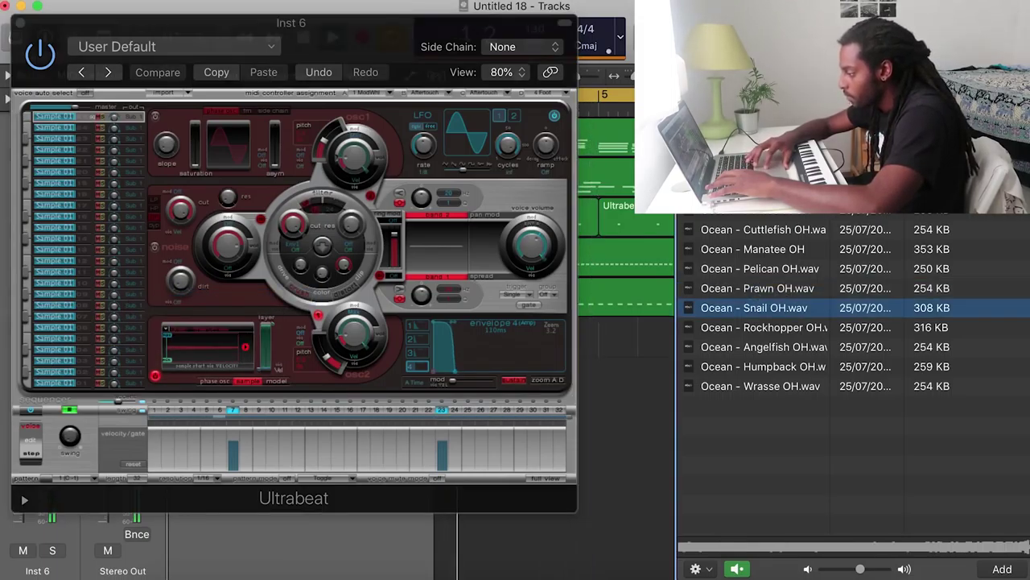
pyautogui.moveTo(346, 23); pyautogui.dragTo(408, 23)
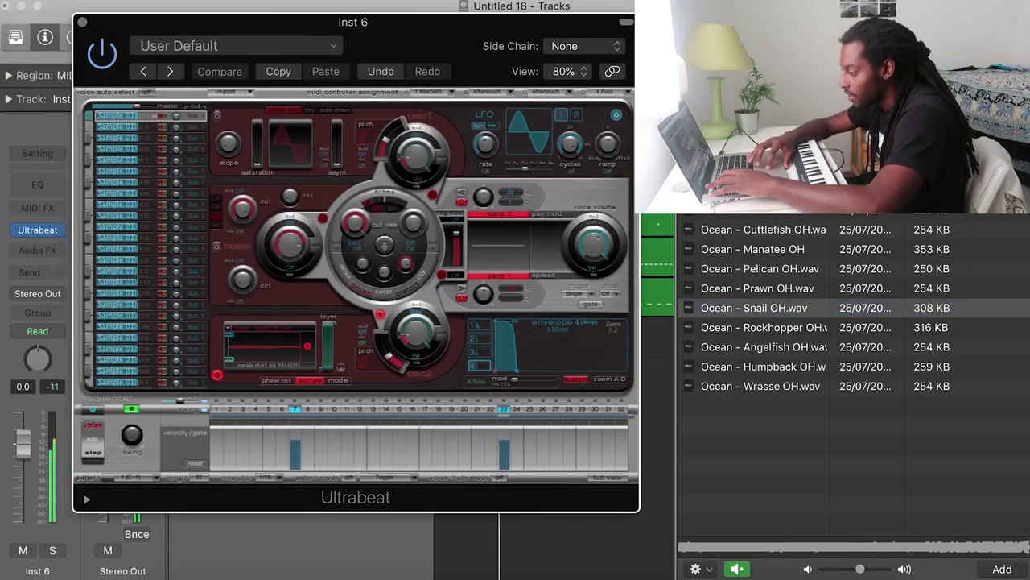
pyautogui.press('super+w')
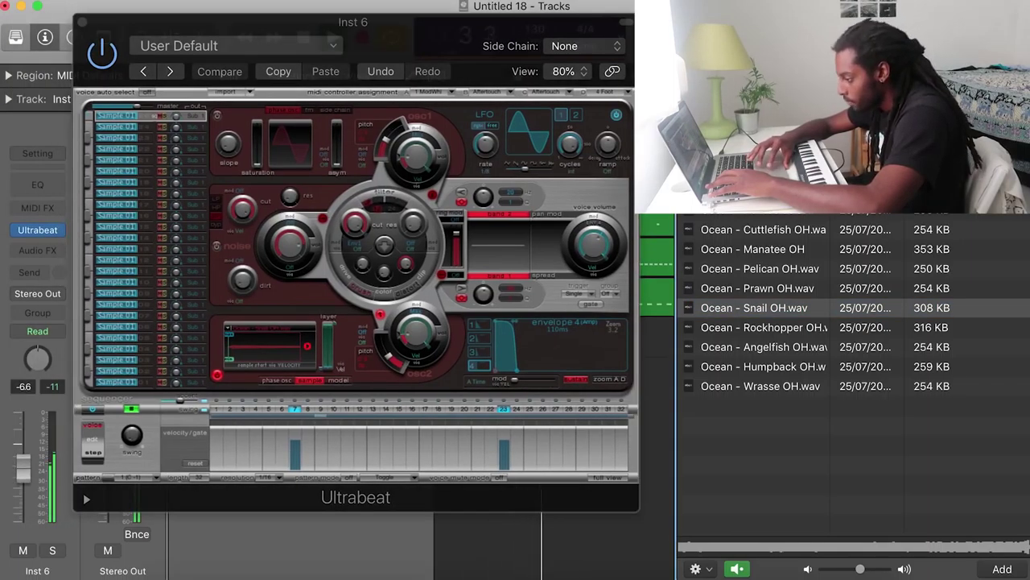
# Step: Lengthen the release of Inst 7's sample envelope while auditioning its hit on step 13
pyautogui.moveTo(517, 370); pyautogui.dragTo(515, 371)
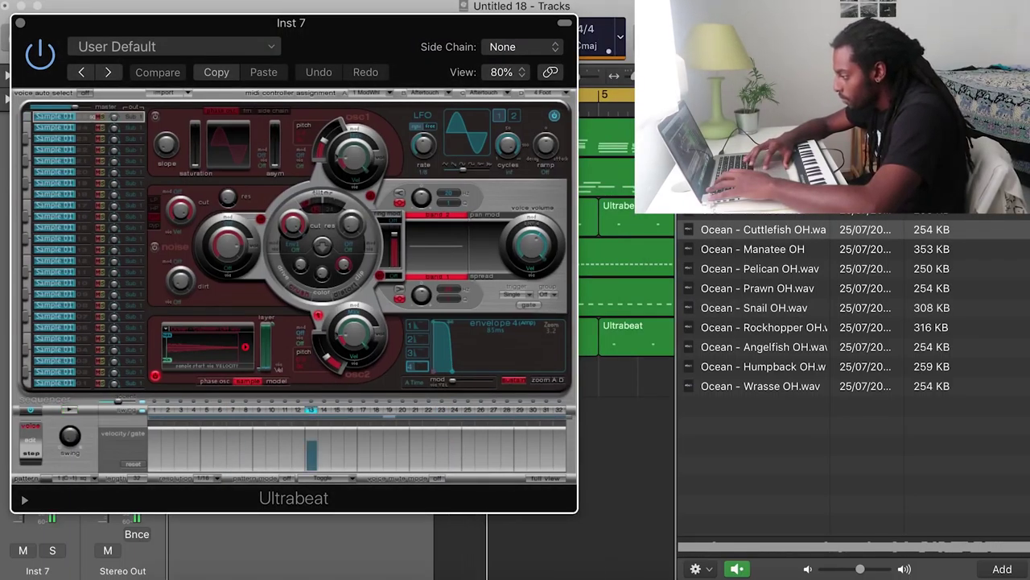
pyautogui.moveTo(453, 371); pyautogui.dragTo(547, 371)
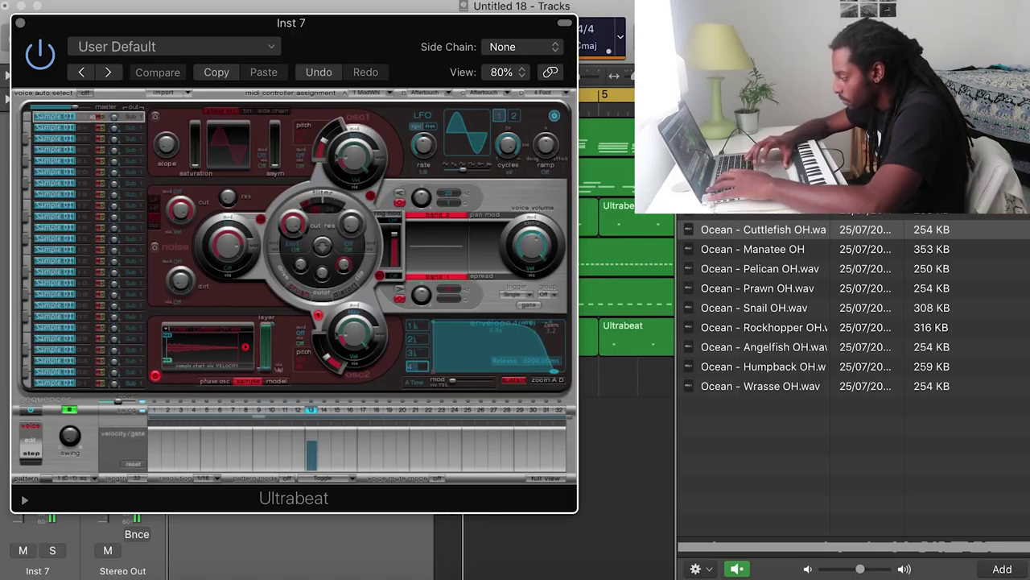
# Step: Lower Inst 7 to -17.2 dB with sends to Bus 1 and Bus 2, and place its pattern as a region on the track
pyautogui.moveTo(434, 23); pyautogui.dragTo(959, 7)
pyautogui.click(778, 309)
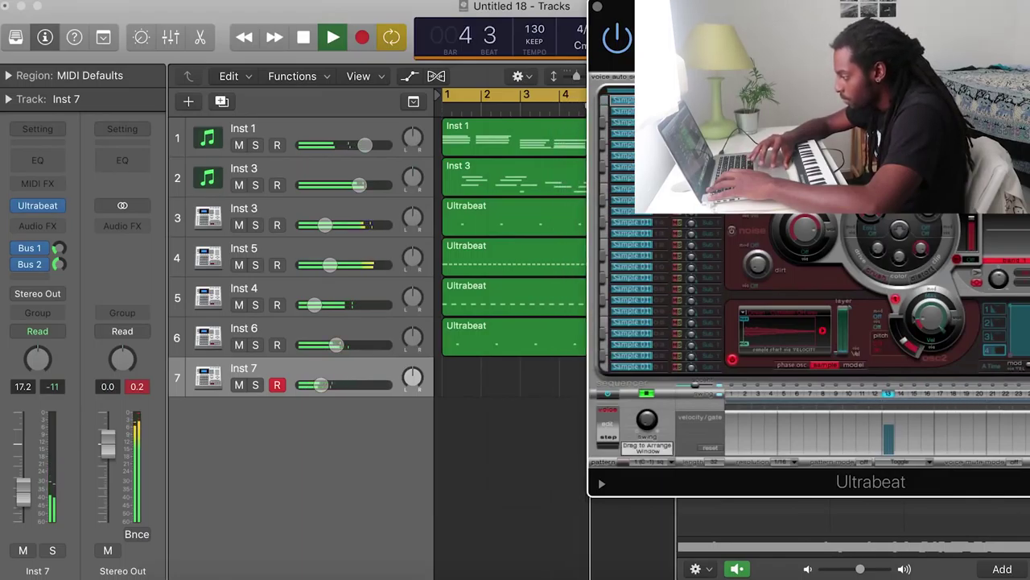
pyautogui.moveTo(623, 462); pyautogui.dragTo(554, 379)
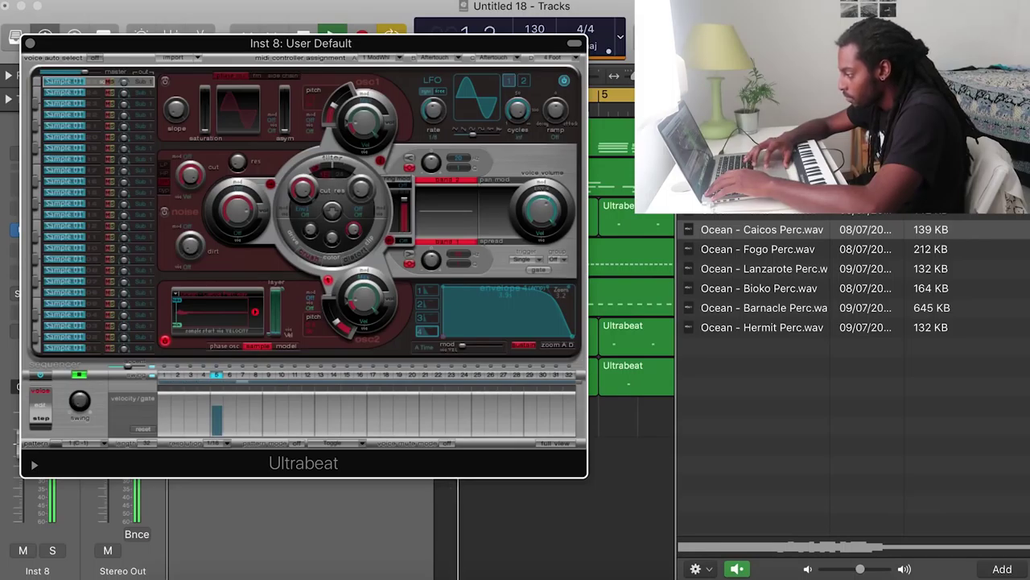
# Step: Lower Inst 8's volume to -14.8 dB and add a raised send to Bus 1
pyautogui.moveTo(301, 44); pyautogui.dragTo(436, 44)
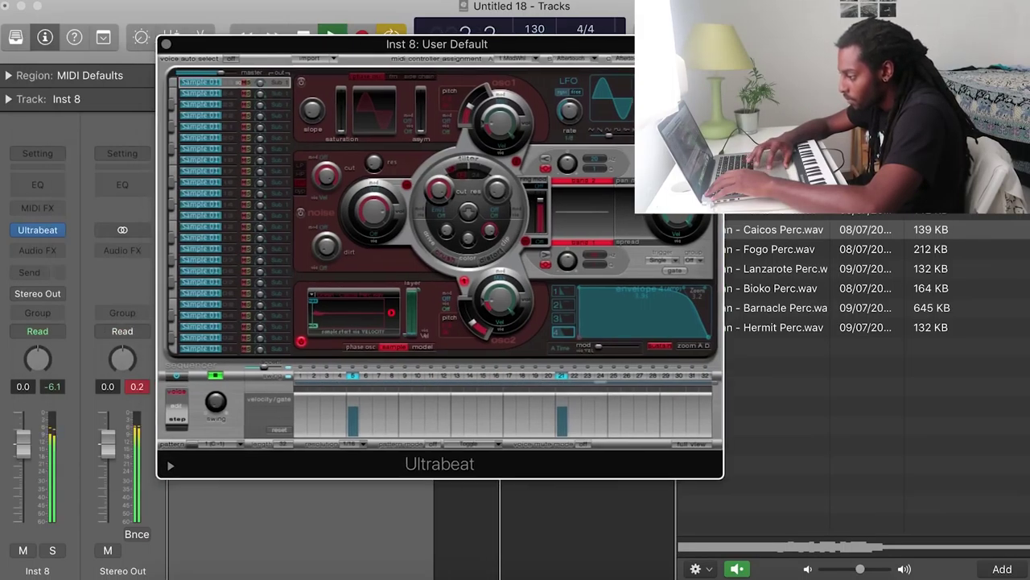
pyautogui.moveTo(23, 444); pyautogui.dragTo(24, 499)
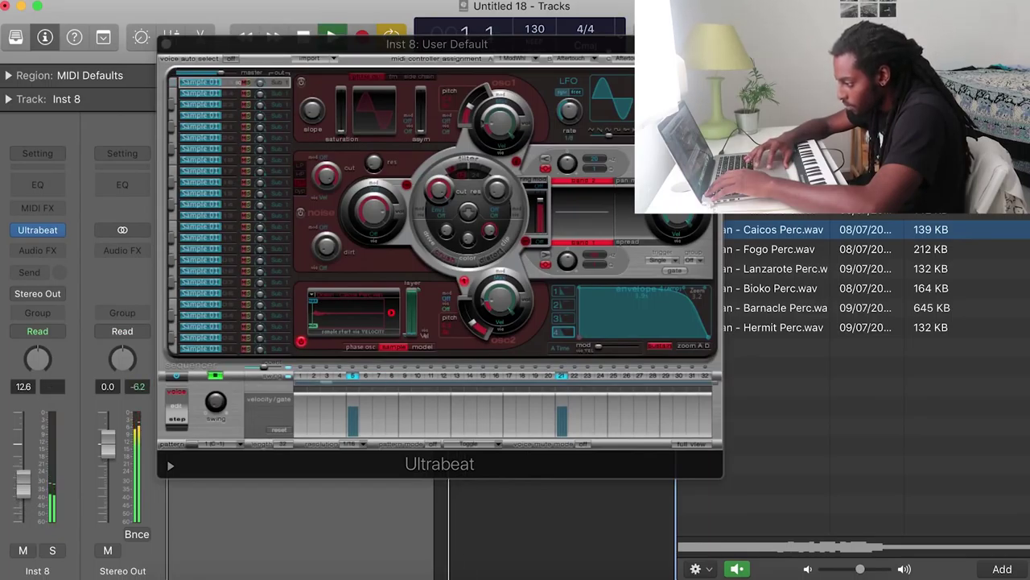
pyautogui.click(29, 272)
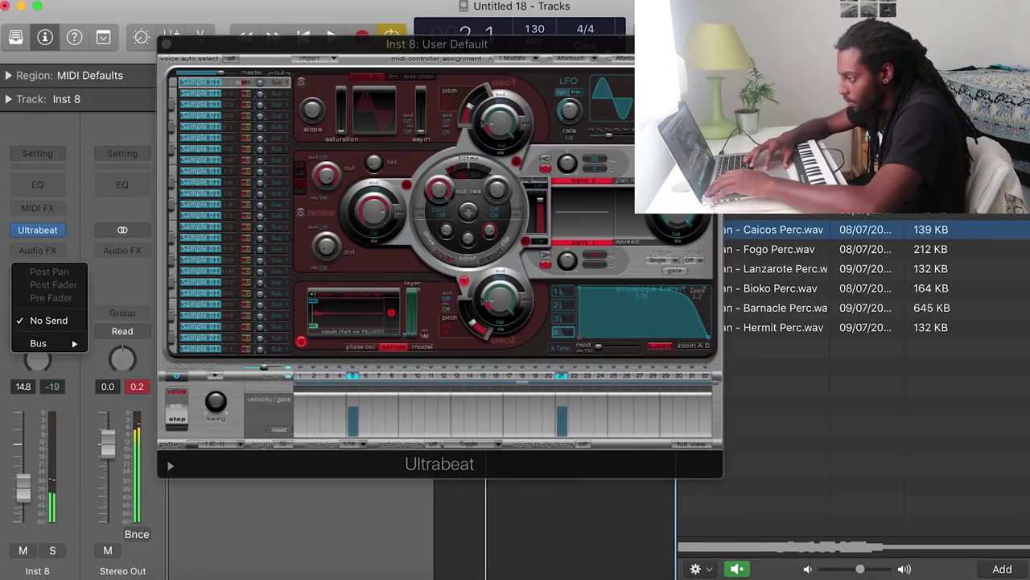
pyautogui.moveTo(41, 341)
pyautogui.click(143, 128)
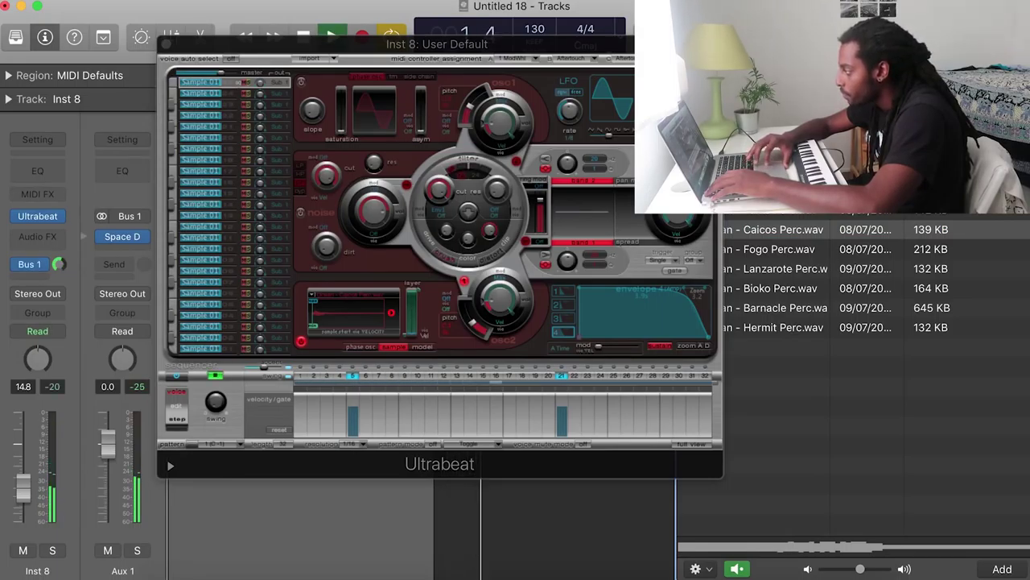
# Step: Hide the file browser and place Inst 8's pattern with hits on steps 5 and 21 as a region on its track
pyautogui.press('f')
pyautogui.moveTo(197, 465); pyautogui.dragTo(575, 430)
pyautogui.press('space')
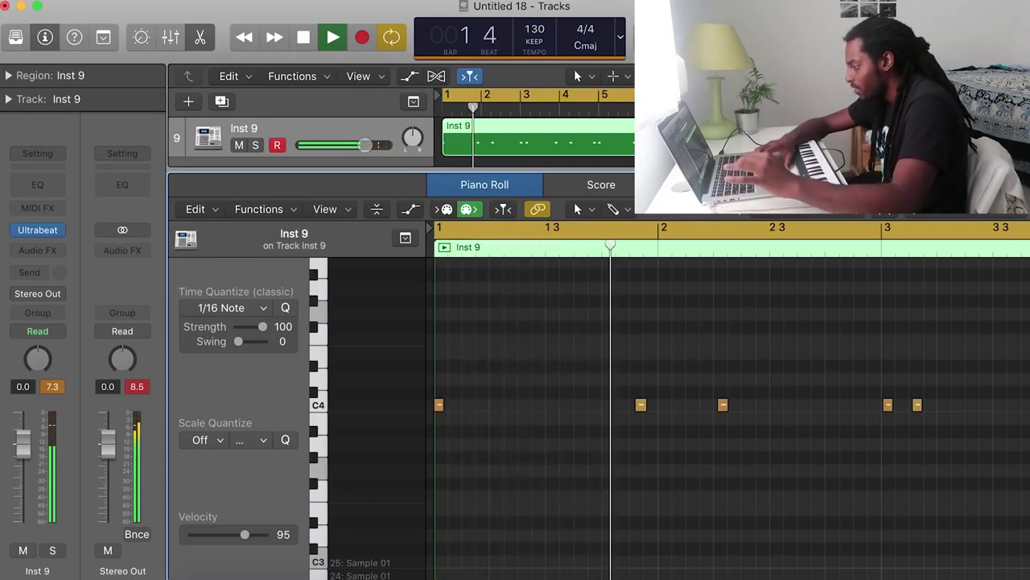
# Step: Move the Inst 9 note just before bar 2 slightly earlier, audition it and lower the track's volume to -7.4 dB
pyautogui.press('space')
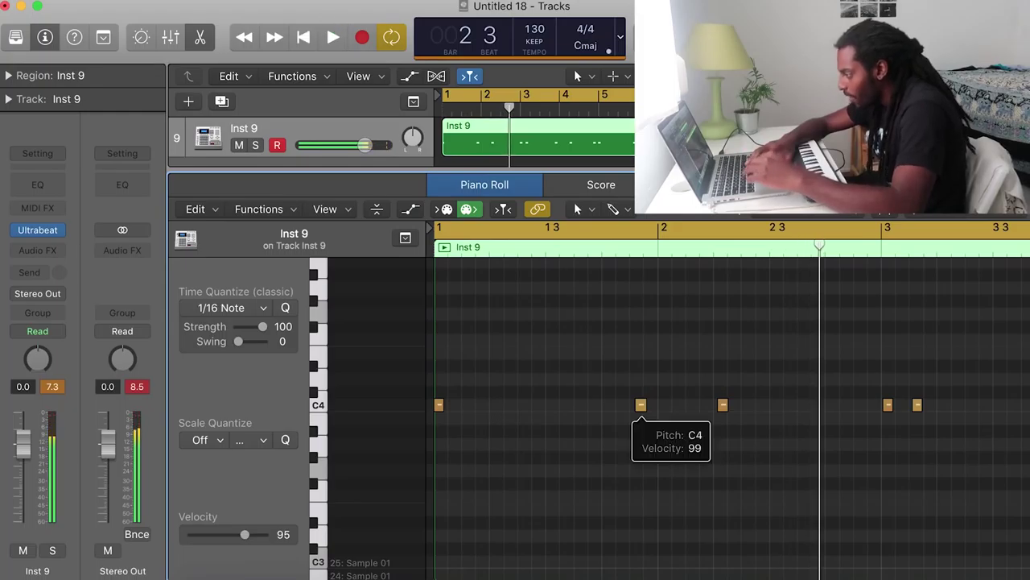
pyautogui.press('super+Right')
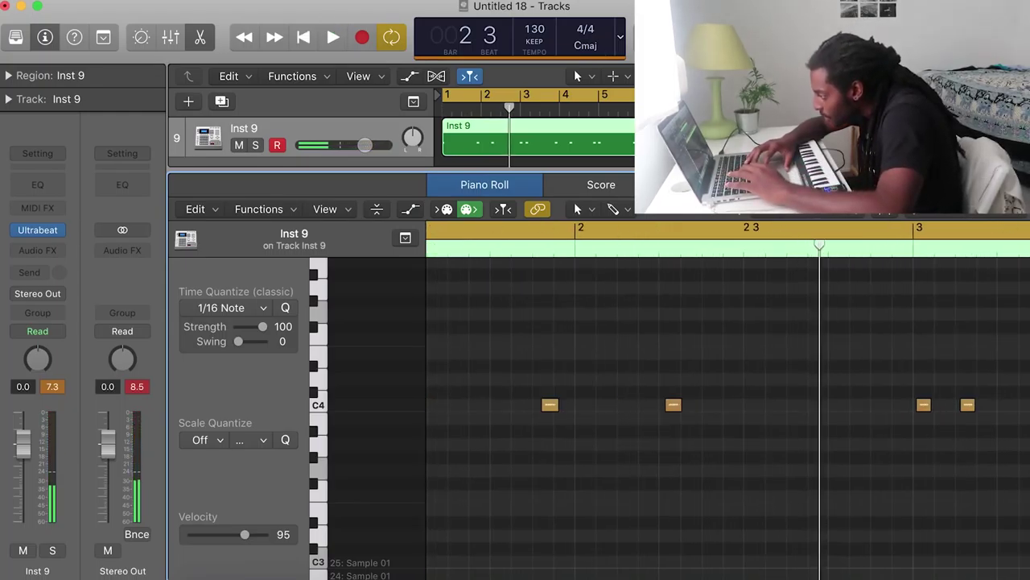
pyautogui.moveTo(550, 405); pyautogui.dragTo(546, 404)
pyautogui.press('space')
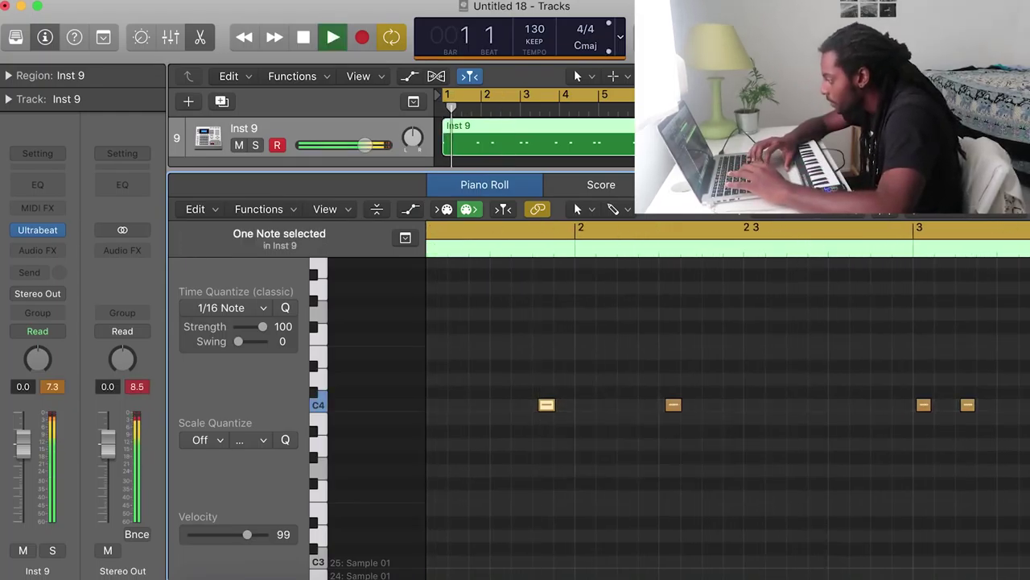
pyautogui.press('super+Left')
pyautogui.press('super+Left')
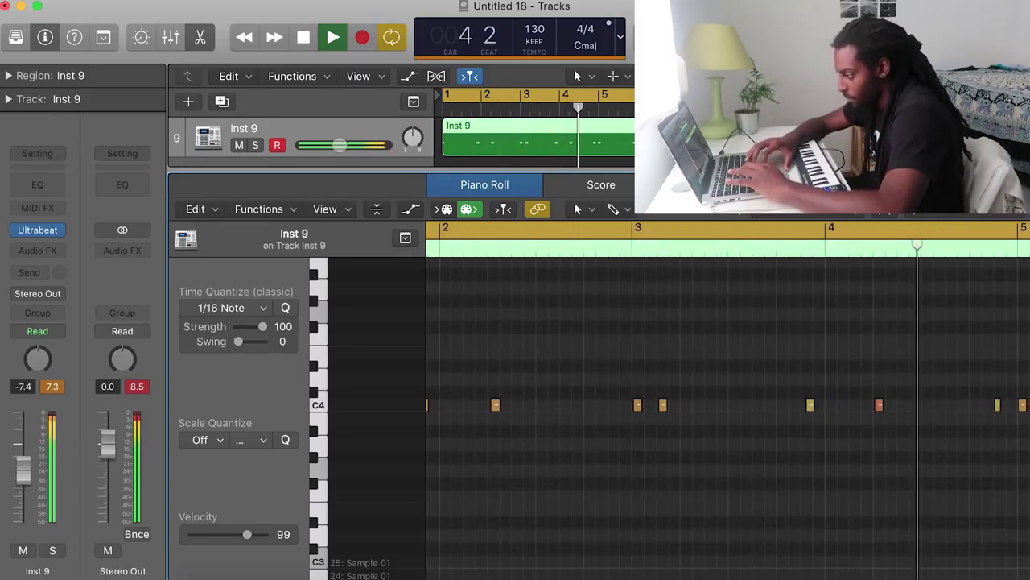
# Step: Compress Inst 9 with the CLA-76 at a release of 5.77 and raise the track's volume to -5.4 dB
pyautogui.press('p')
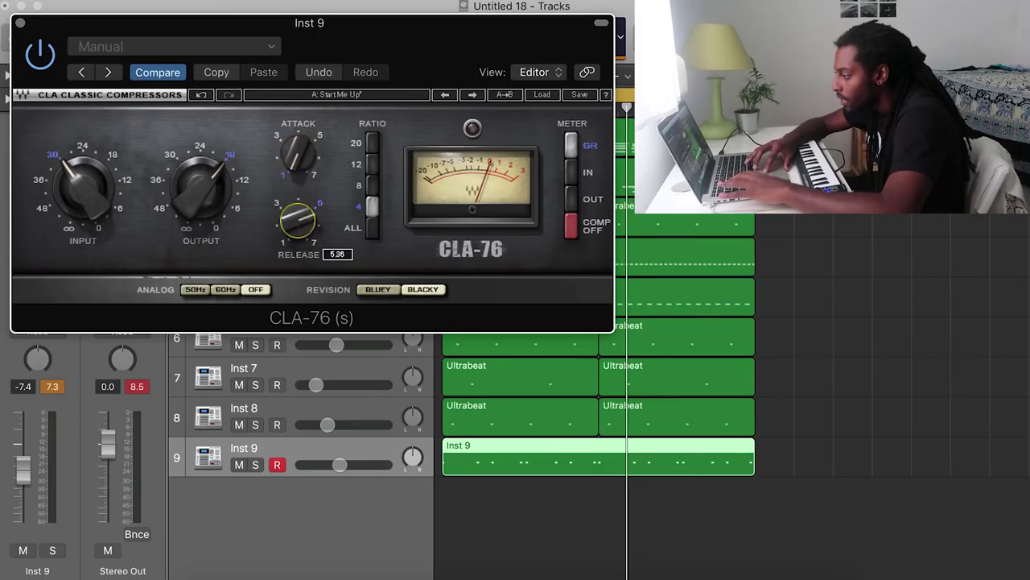
pyautogui.press('space')
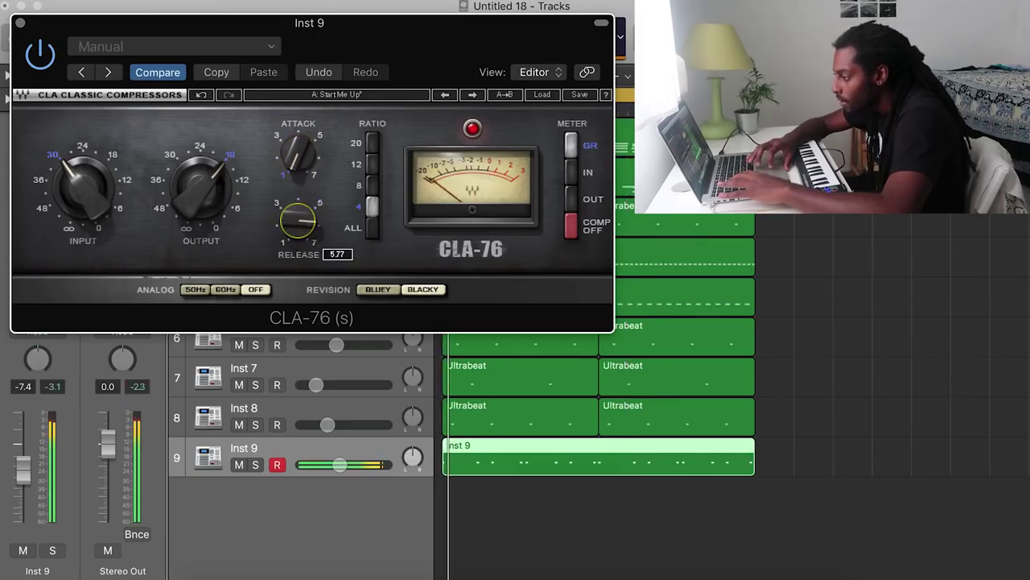
pyautogui.press('super+w')
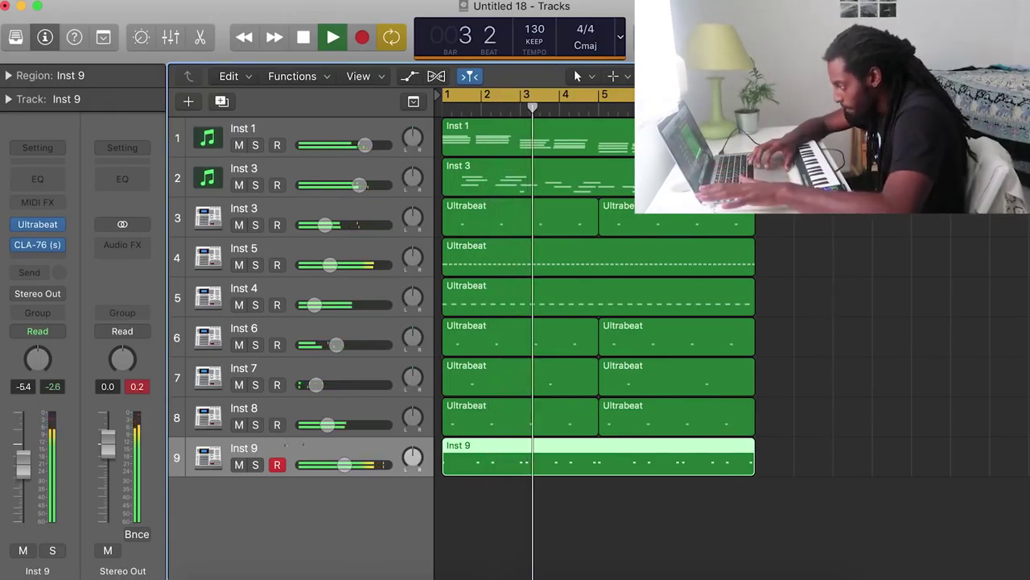
pyautogui.press('shift+super+d')
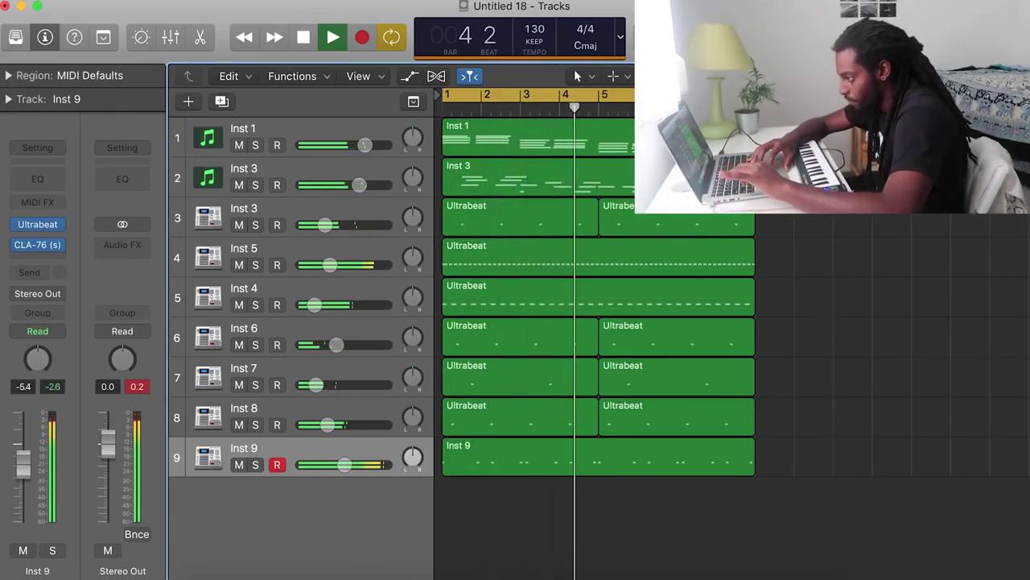
# Step: Add a Channel EQ to Inst 9 with a 34 Hz low cut, a +1.5 dB boost at 205 Hz (Q 2.10) and an 1860 Hz high cut
pyautogui.press('space')
pyautogui.click(37, 179)
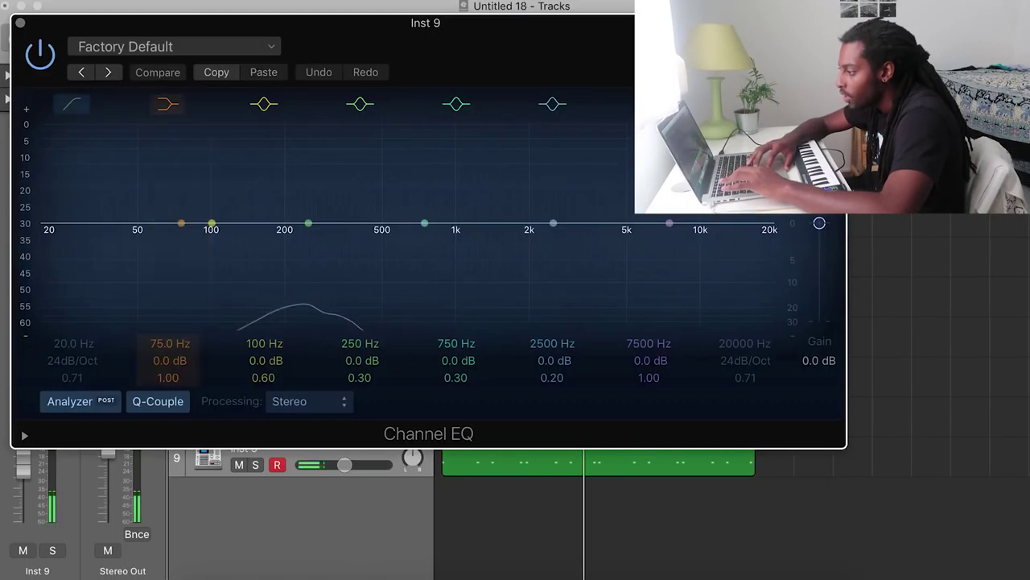
pyautogui.click(73, 103)
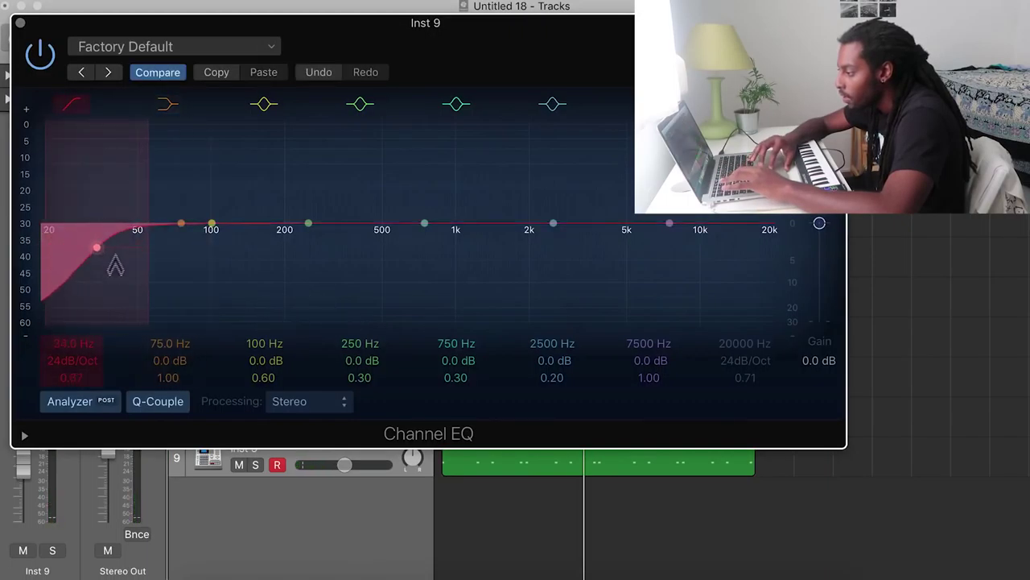
pyautogui.moveTo(308, 223); pyautogui.dragTo(287, 210)
pyautogui.moveTo(365, 378); pyautogui.dragTo(365, 354)
pyautogui.press('space')
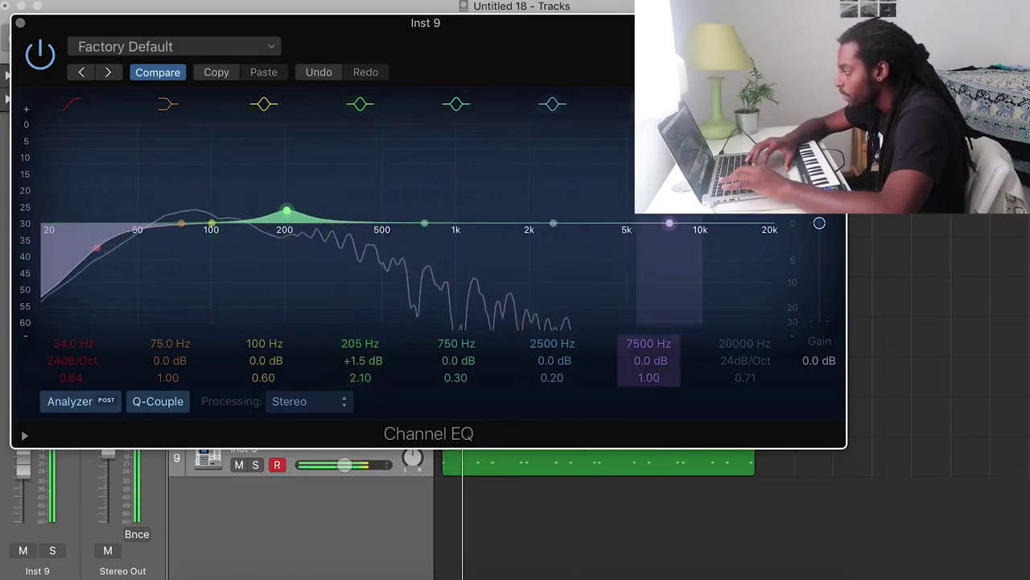
pyautogui.moveTo(773, 247); pyautogui.dragTo(522, 247)
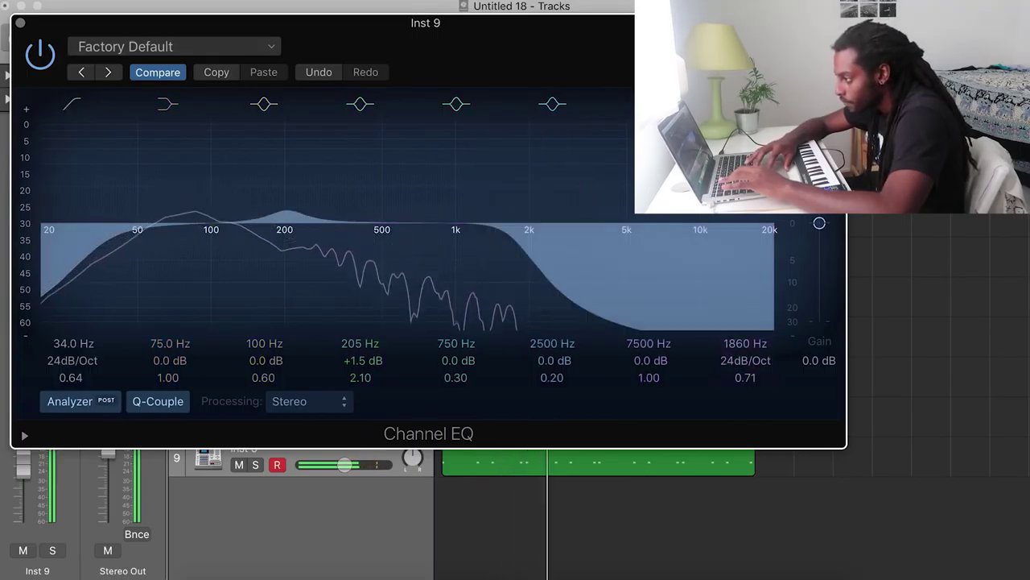
pyautogui.press('super+w')
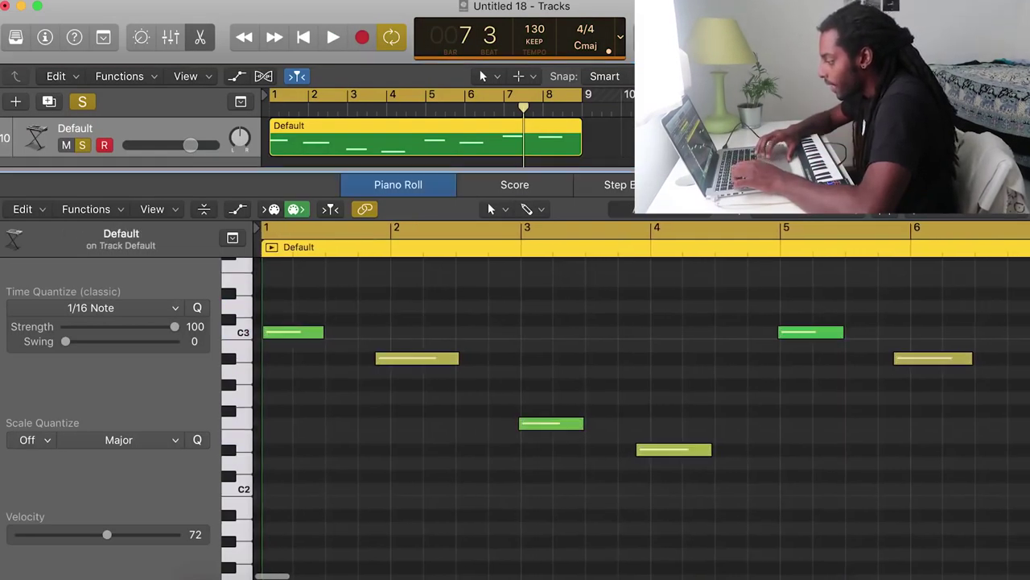
# Step: Transpose all notes of the Default track's region down two octaves and audition them
pyautogui.press('super+a')
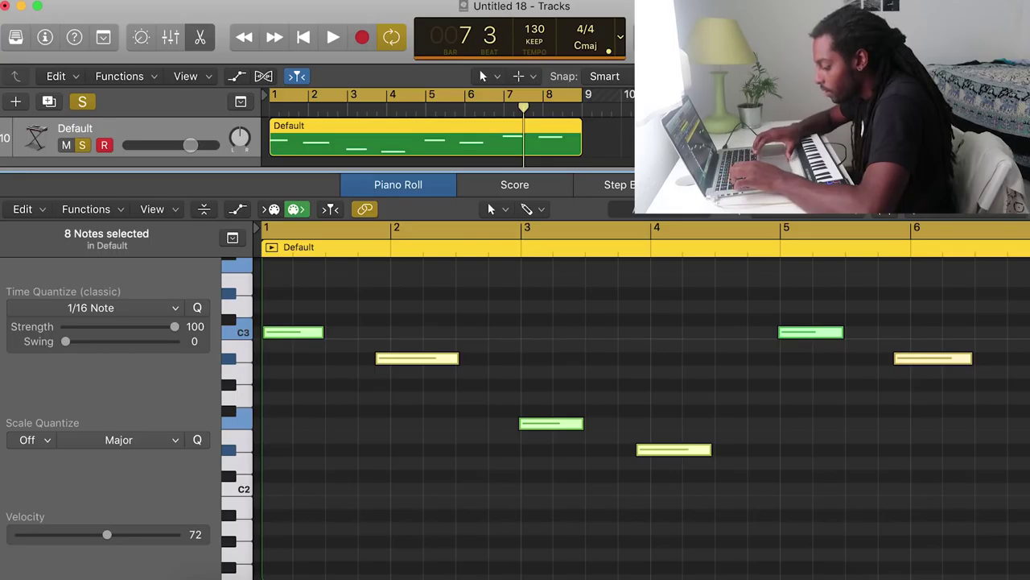
pyautogui.hotkey('shift', 'alt', 'Down')
pyautogui.hotkey('shift', 'alt', 'Down')
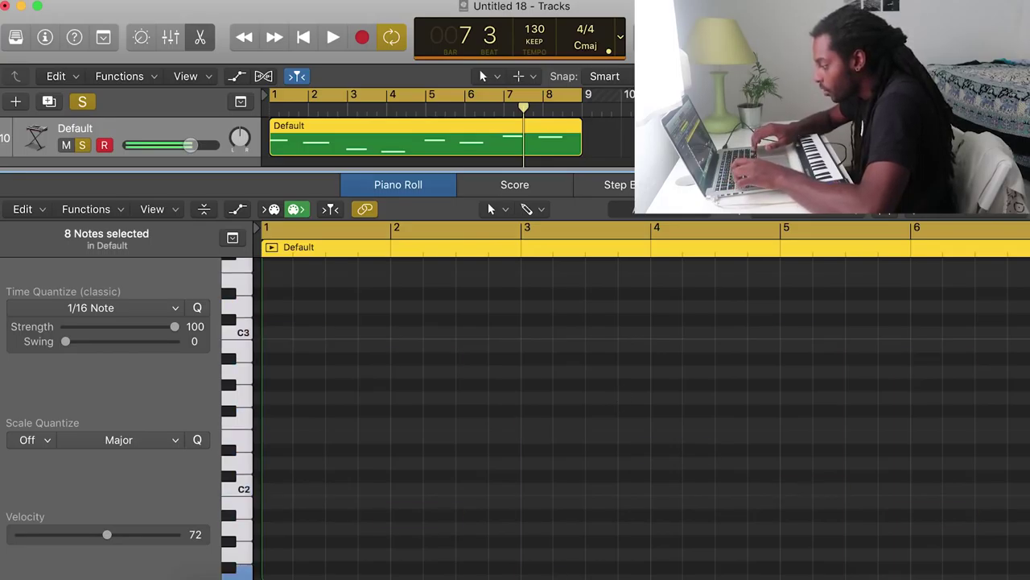
pyautogui.press('space')
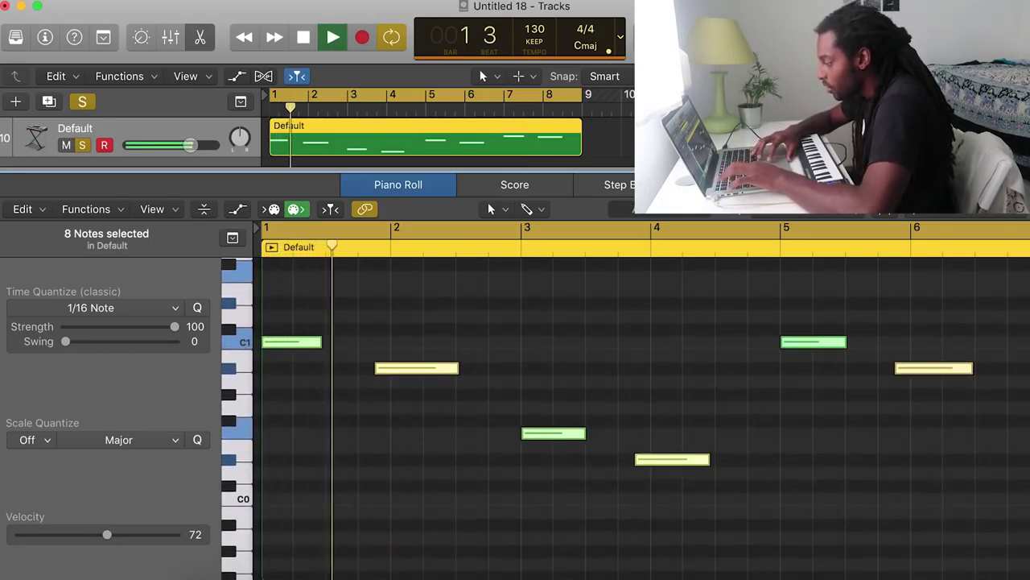
pyautogui.press('shift+super+a')
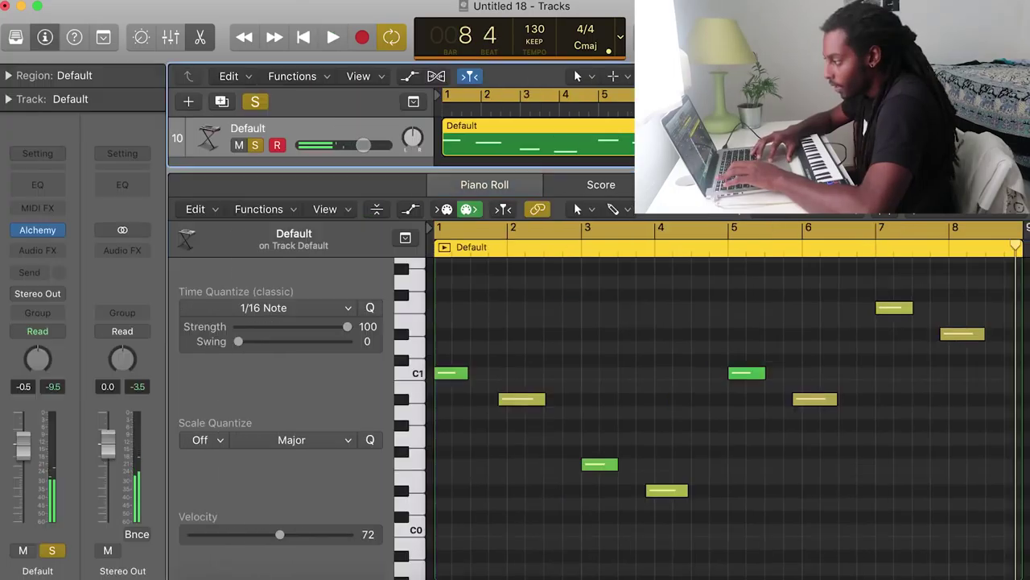
# Step: Unsolo the Default track and play the full mix from the beginning
pyautogui.hotkey('ctrl', 's')
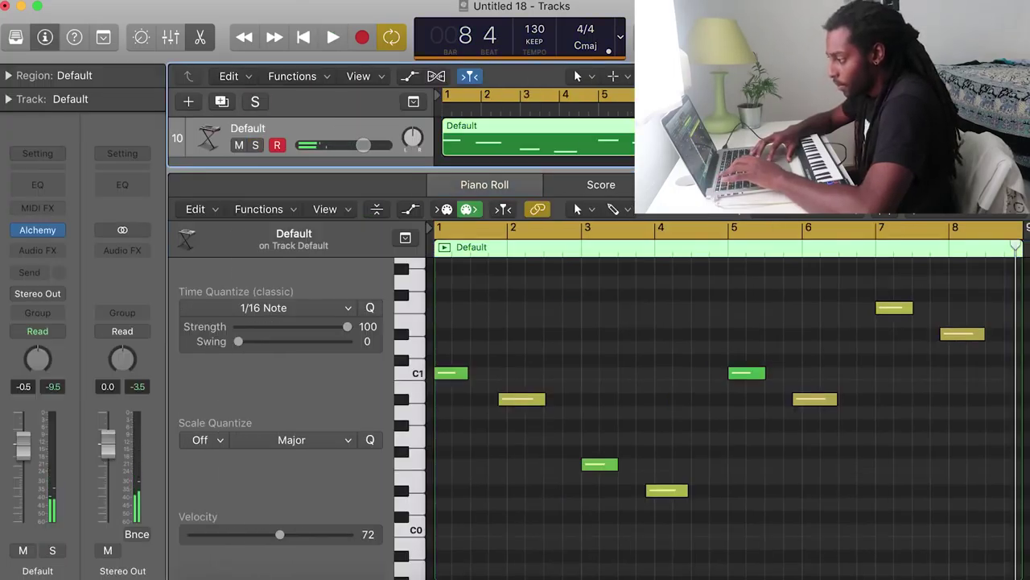
pyautogui.press('Return')
pyautogui.press('space')
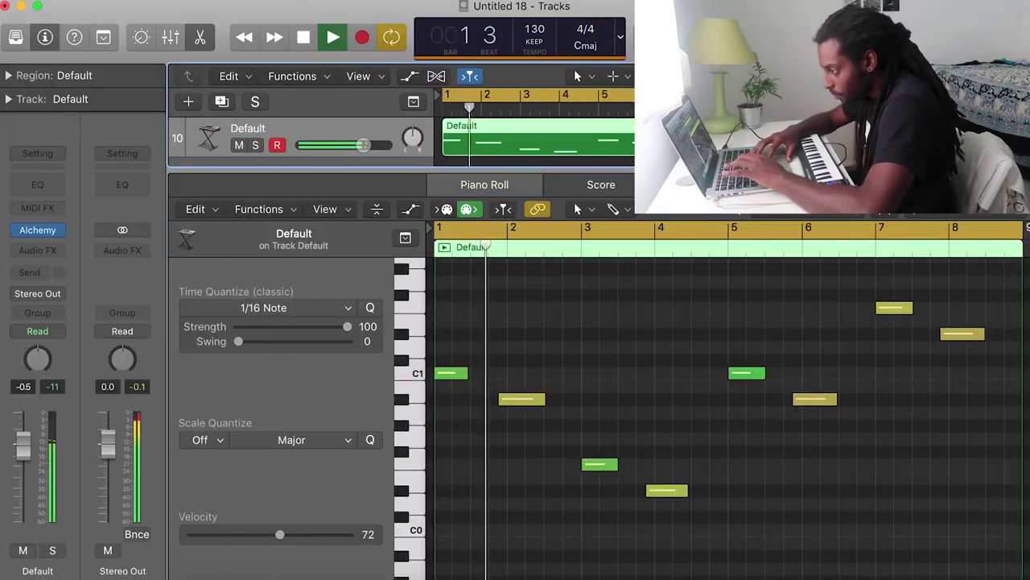
# Step: Add a Channel EQ with a -2.5 dB cut at 158 Hz and a Compressor with factory default settings to the Default track
pyautogui.click(37, 184)
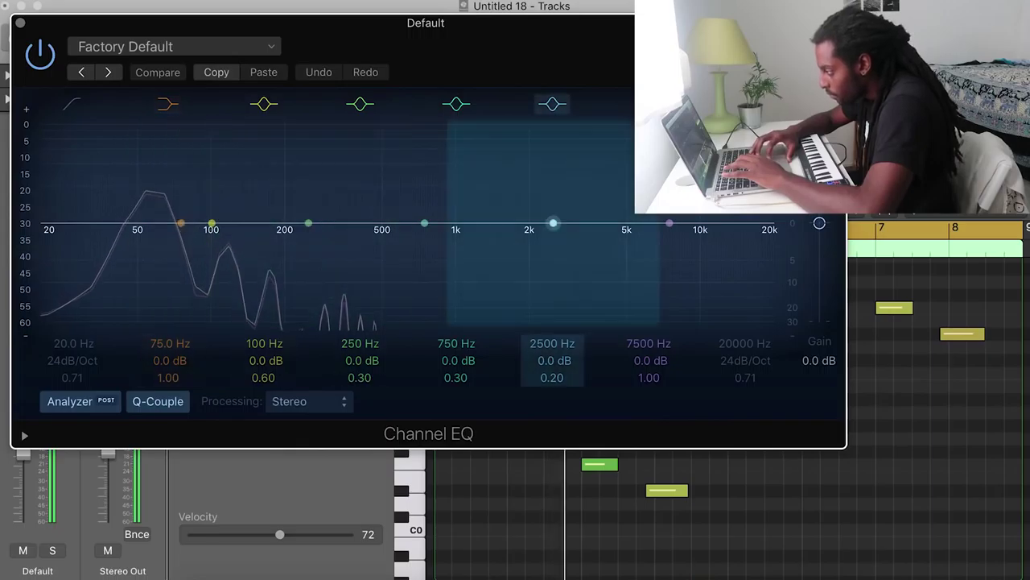
pyautogui.moveTo(240, 238); pyautogui.dragTo(259, 242)
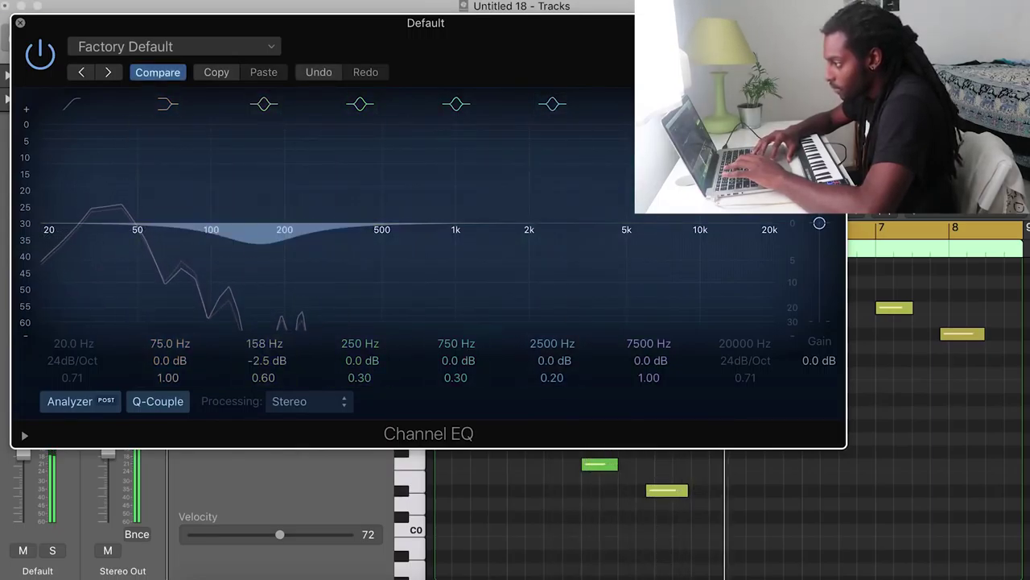
pyautogui.click(21, 23)
pyautogui.click(37, 255)
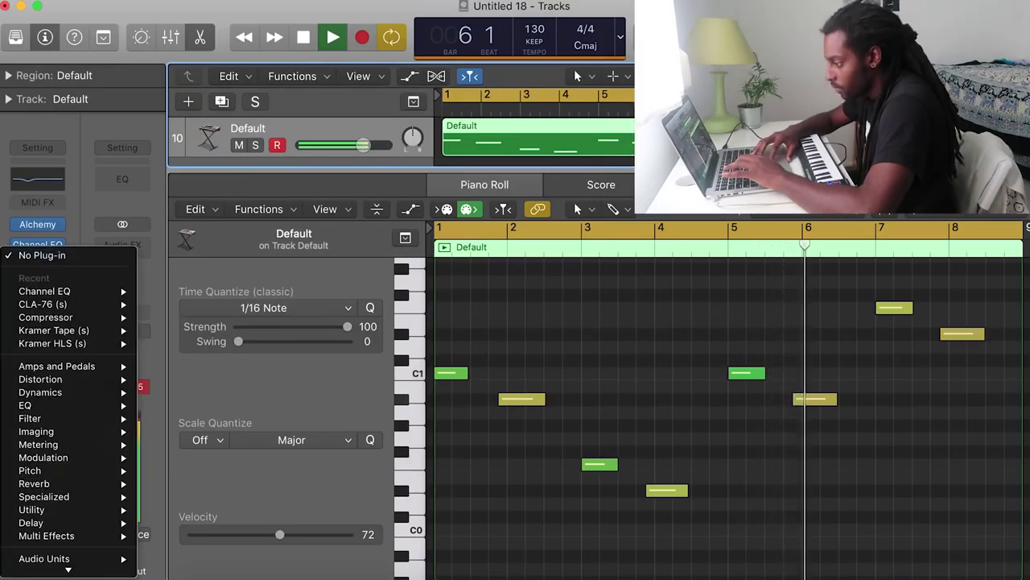
pyautogui.click(45, 317)
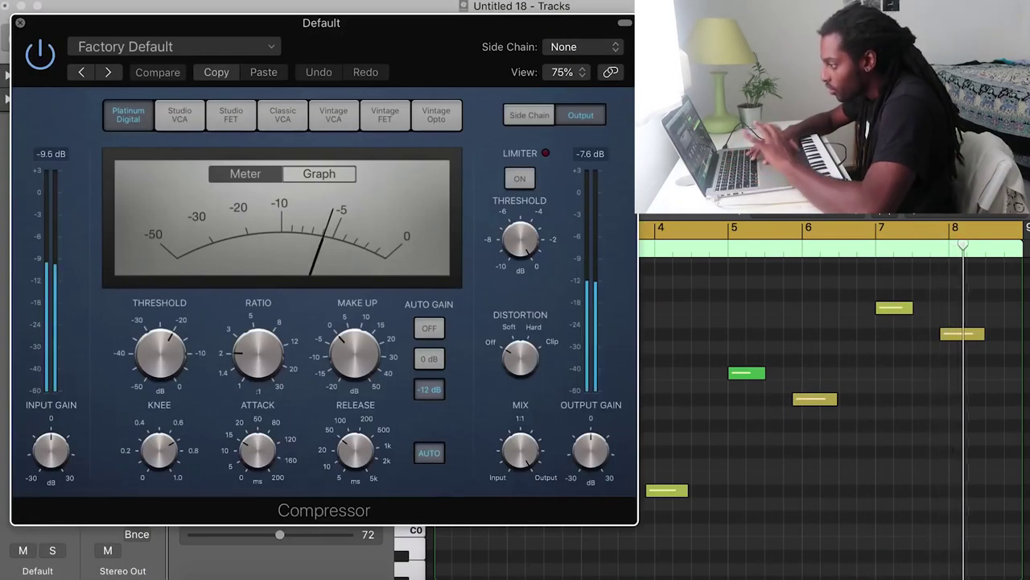
pyautogui.click(20, 23)
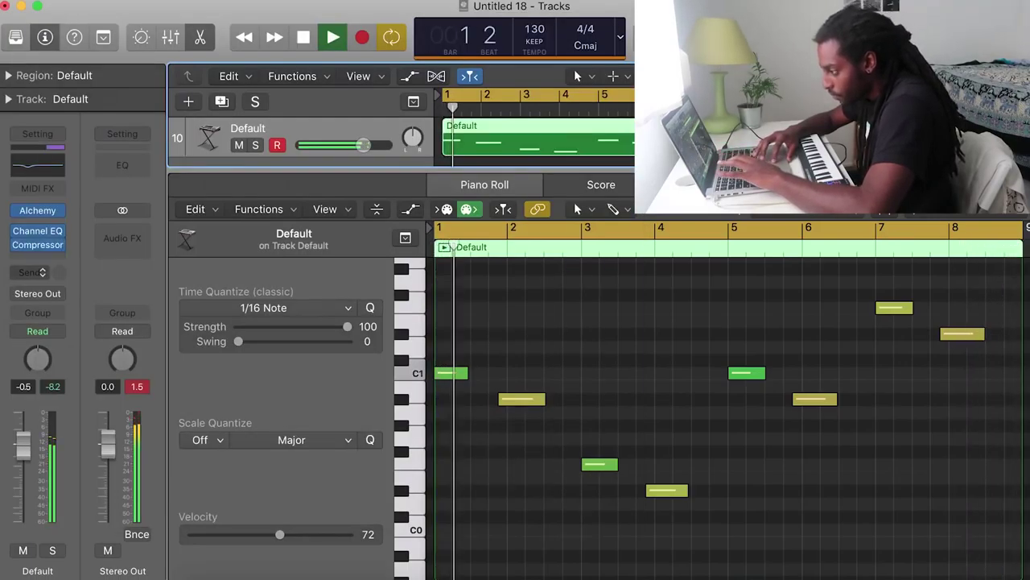
# Step: Add a raised Bus 2 send to the Default track and hide the Piano Roll to show the full arrangement
pyautogui.click(38, 271)
pyautogui.moveTo(48, 343)
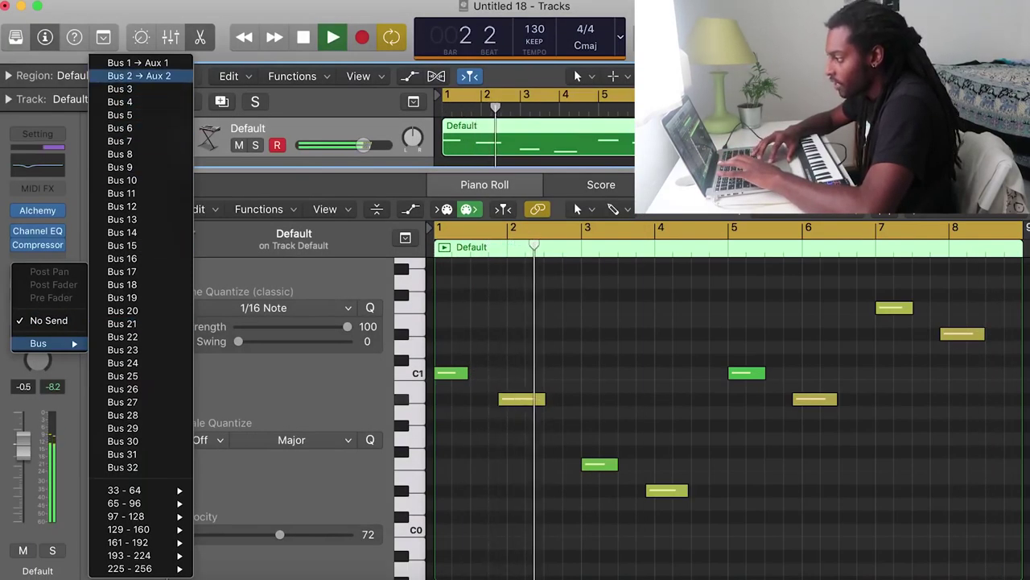
pyautogui.click(138, 75)
pyautogui.moveTo(60, 264); pyautogui.dragTo(60, 228)
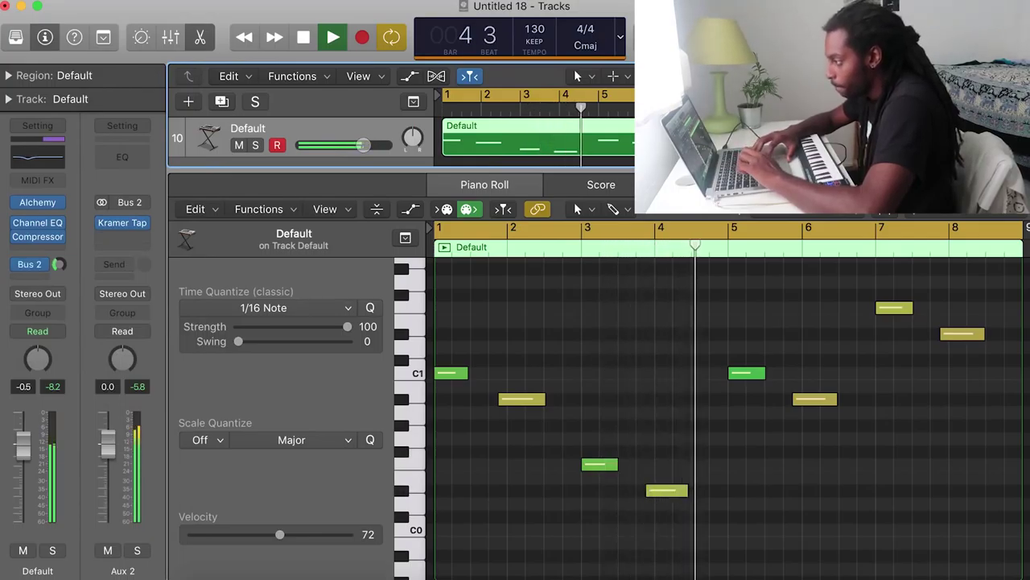
pyautogui.press('p')
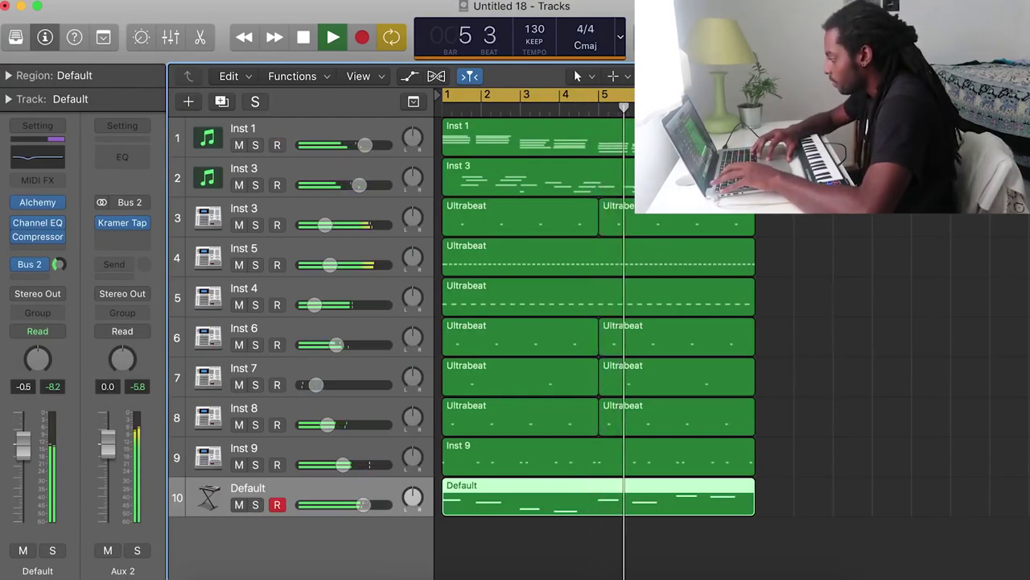
pyautogui.press('super+Left')
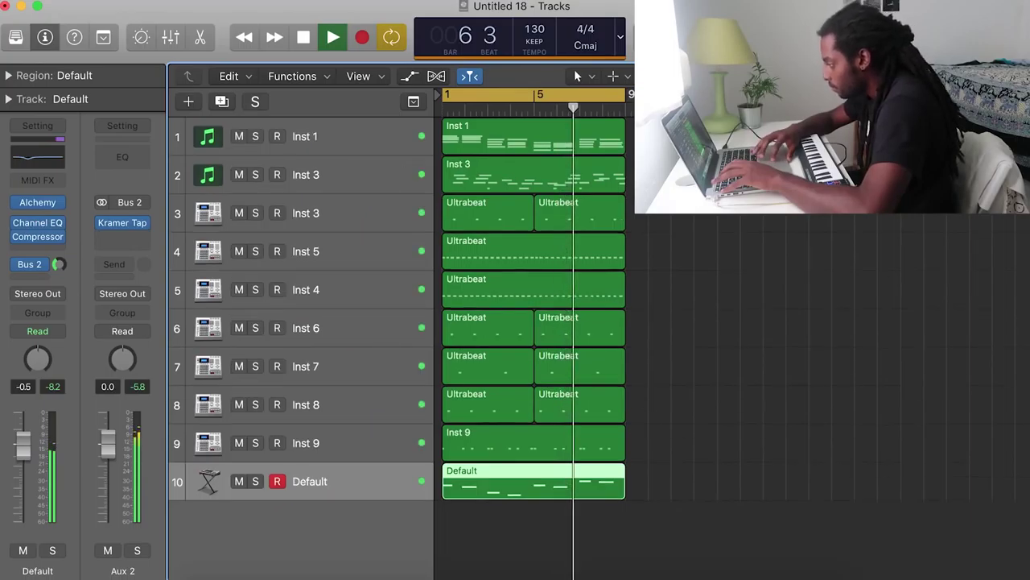